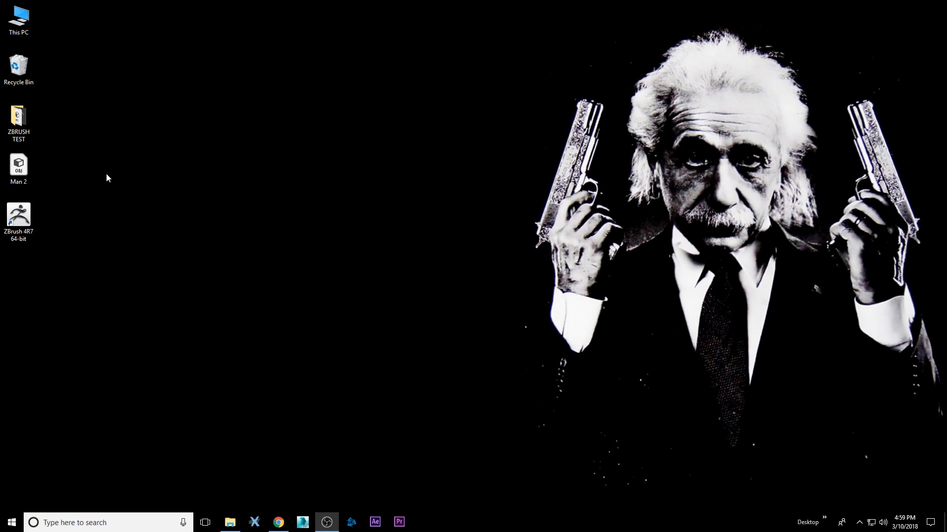
# Launch ZBrush 4R7 64-bit from its desktop shortcut.
pyautogui.doubleClick(18, 217)
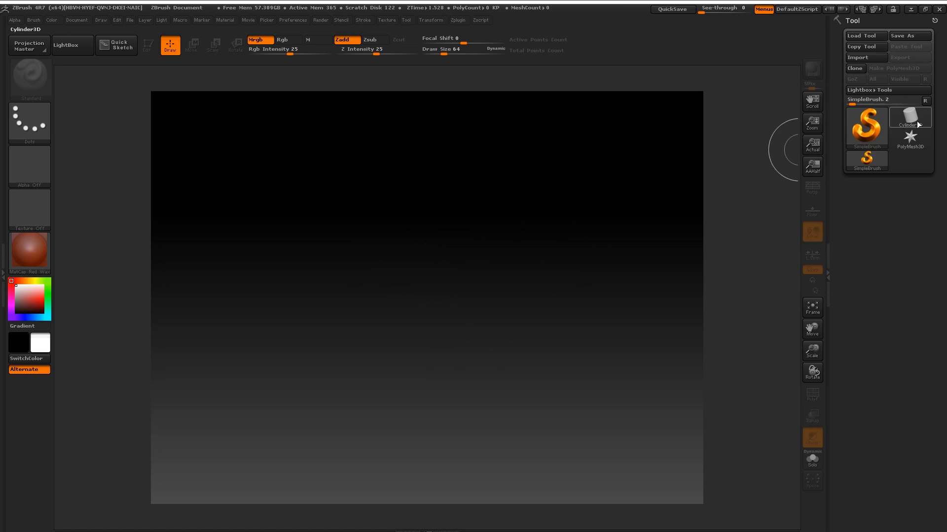
# Draw a Cube3D primitive on the canvas, switch to Edit mode, and angle the view.
pyautogui.click(917, 124)
pyautogui.click(871, 125)
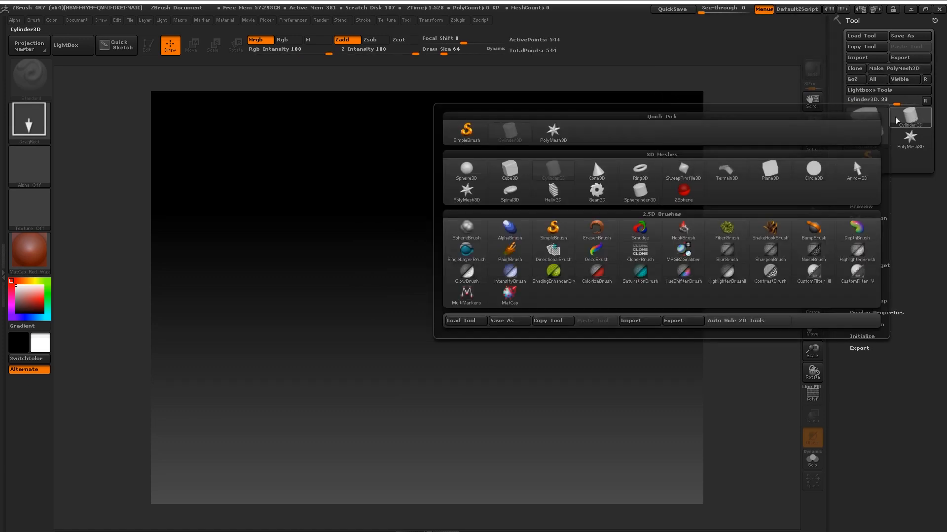
pyautogui.click(509, 170)
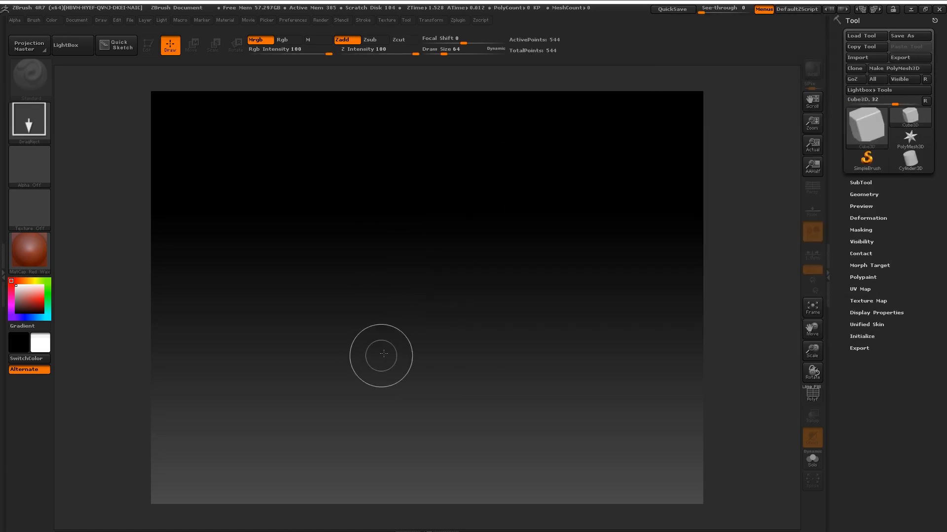
pyautogui.moveTo(433, 294); pyautogui.dragTo(431, 471)
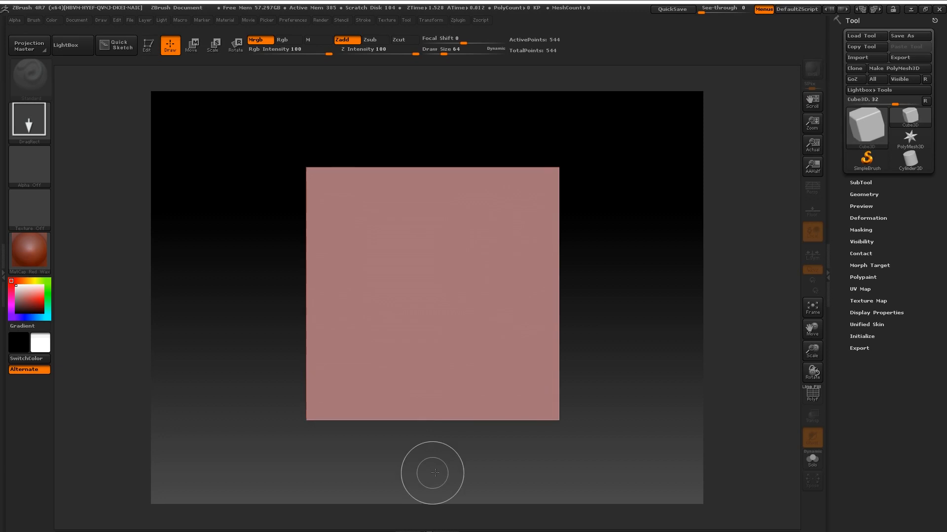
pyautogui.click(149, 45)
pyautogui.moveTo(433, 127); pyautogui.dragTo(449, 136)
pyautogui.moveTo(637, 161); pyautogui.dragTo(621, 148)
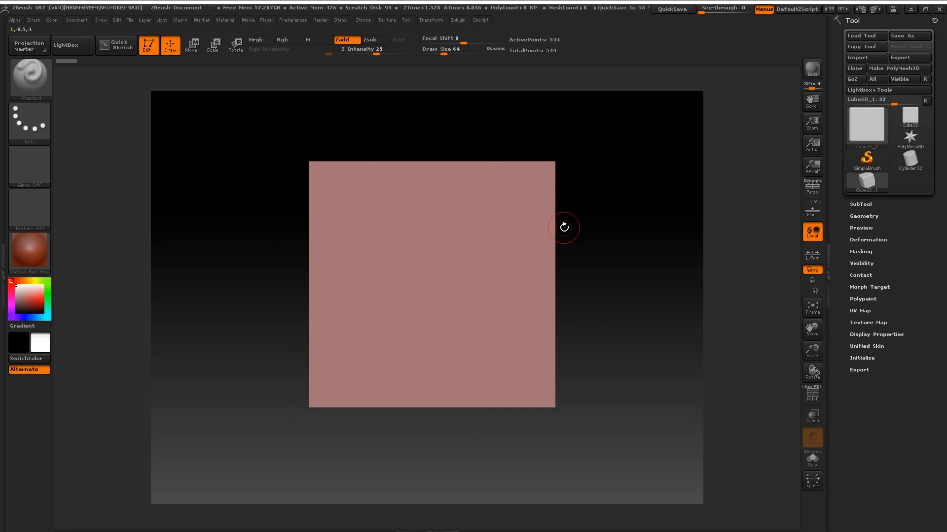
# Turn on PolyF to reveal the cube's 8 by 8 face grid, settling on front view.
pyautogui.moveTo(593, 201); pyautogui.dragTo(634, 206)
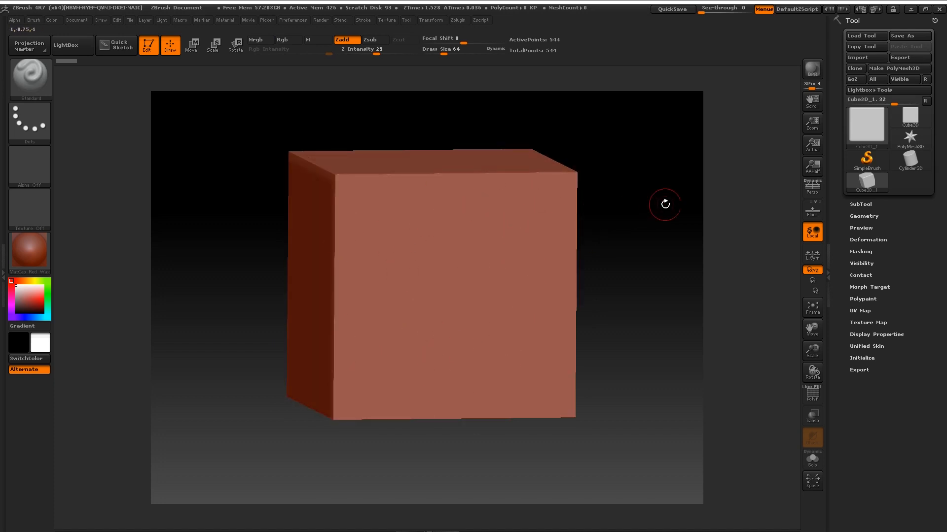
pyautogui.keyDown('shift'); pyautogui.moveTo(661, 203); pyautogui.dragTo(652, 211); pyautogui.keyUp('shift')
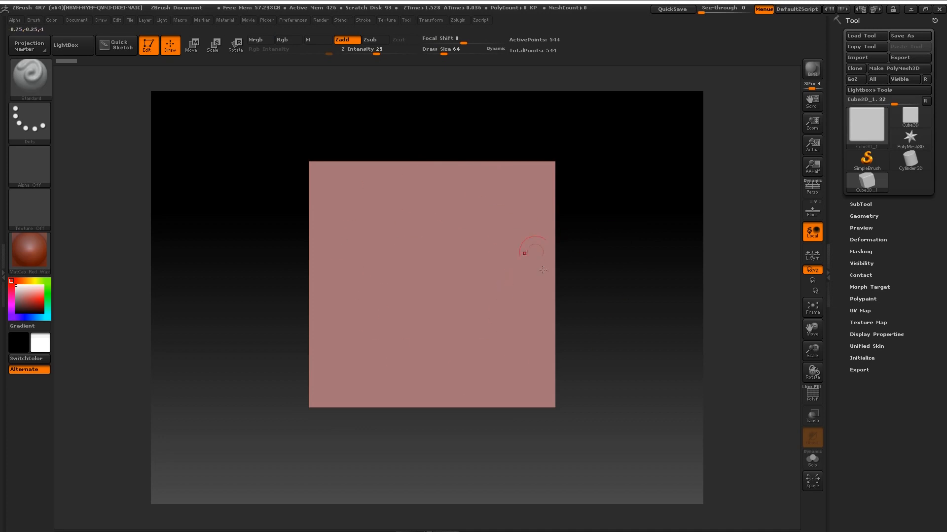
pyautogui.moveTo(626, 191); pyautogui.dragTo(612, 171)
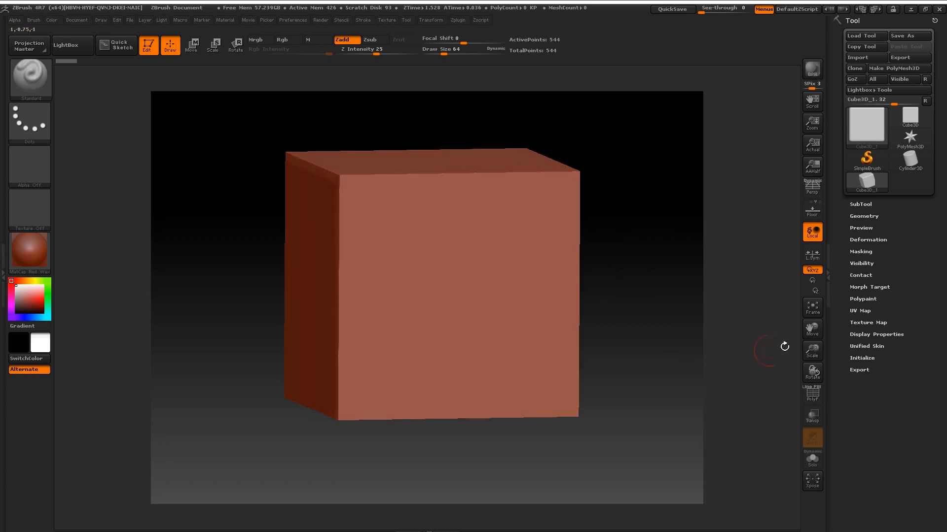
pyautogui.click(812, 395)
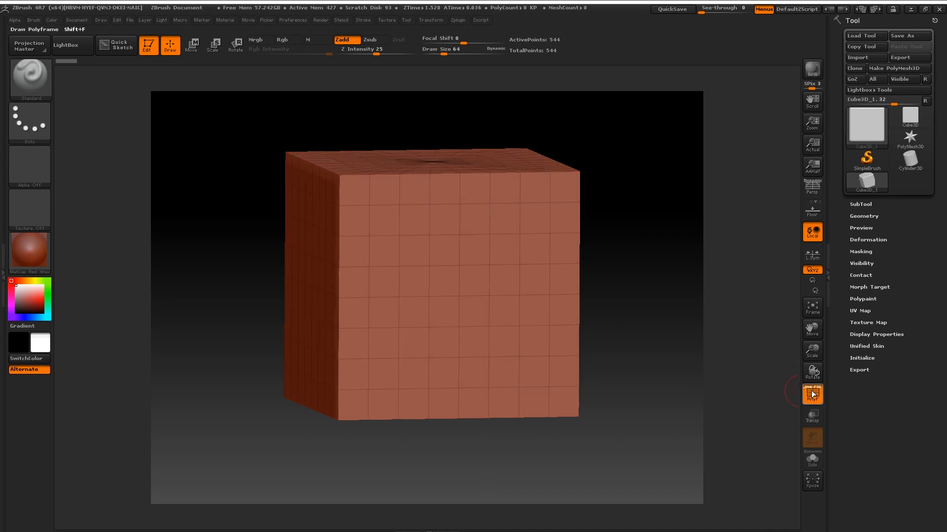
pyautogui.moveTo(638, 226); pyautogui.dragTo(640, 267)
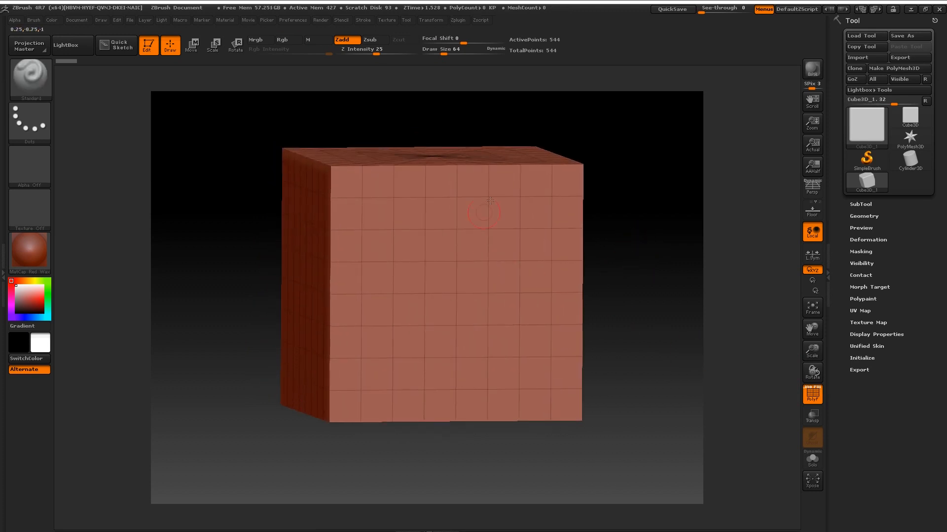
pyautogui.keyDown('shift'); pyautogui.moveTo(640, 232); pyautogui.dragTo(428, 169); pyautogui.keyUp('shift')
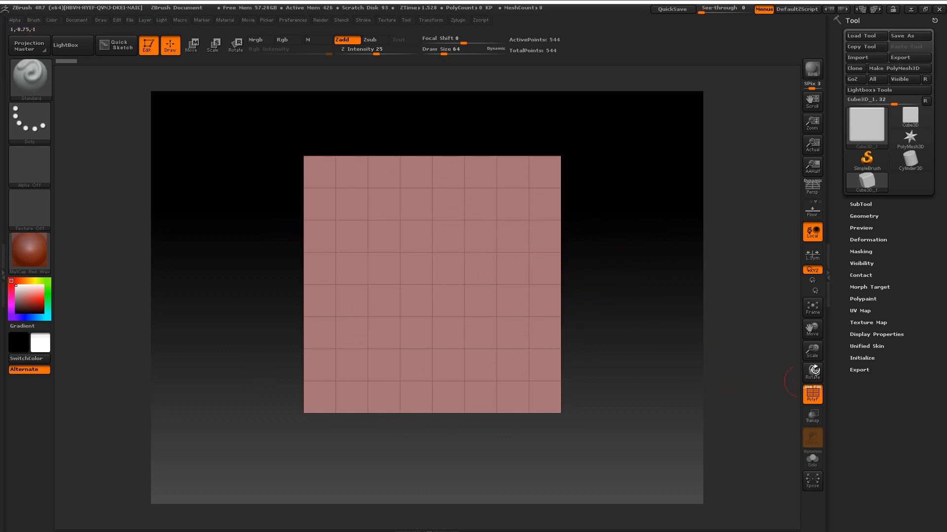
pyautogui.moveTo(655, 247); pyautogui.dragTo(647, 214)
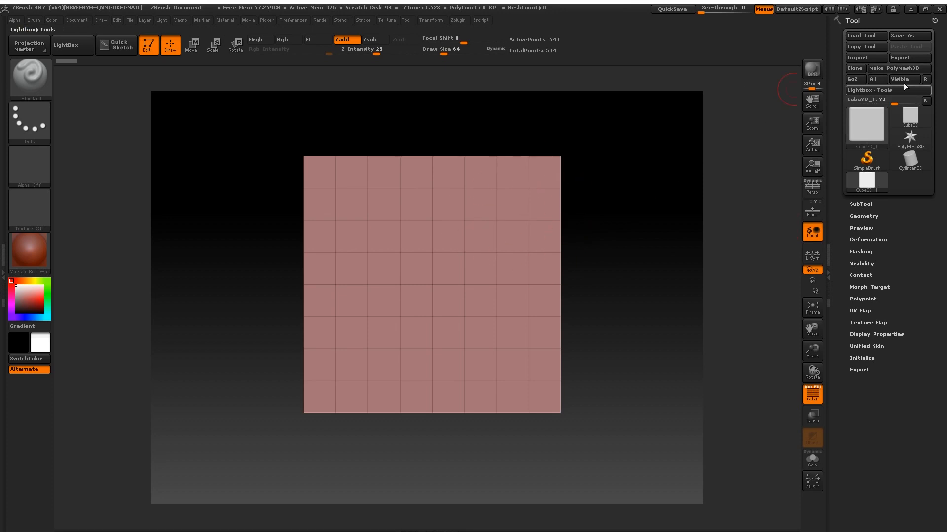
# Convert the cube to a PolyMesh3D and divide it three times in Tool > Geometry.
pyautogui.click(894, 69)
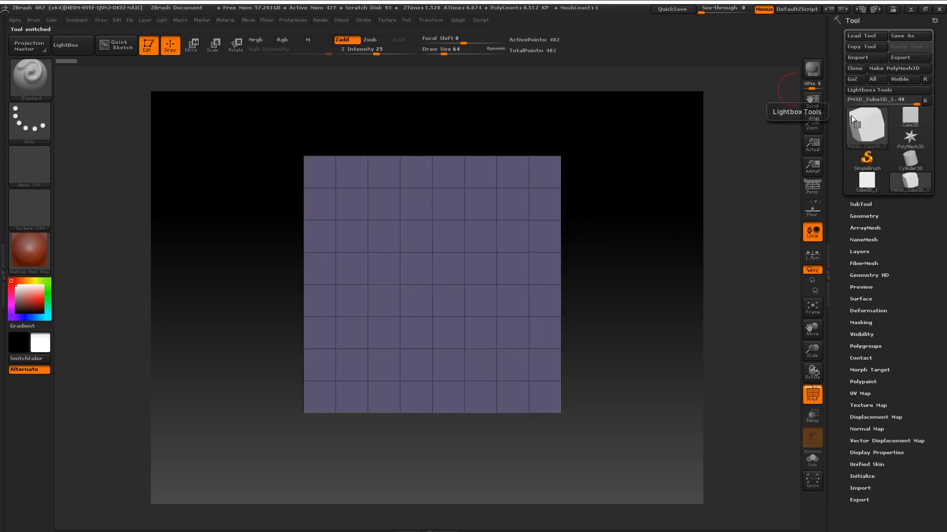
pyautogui.click(810, 395)
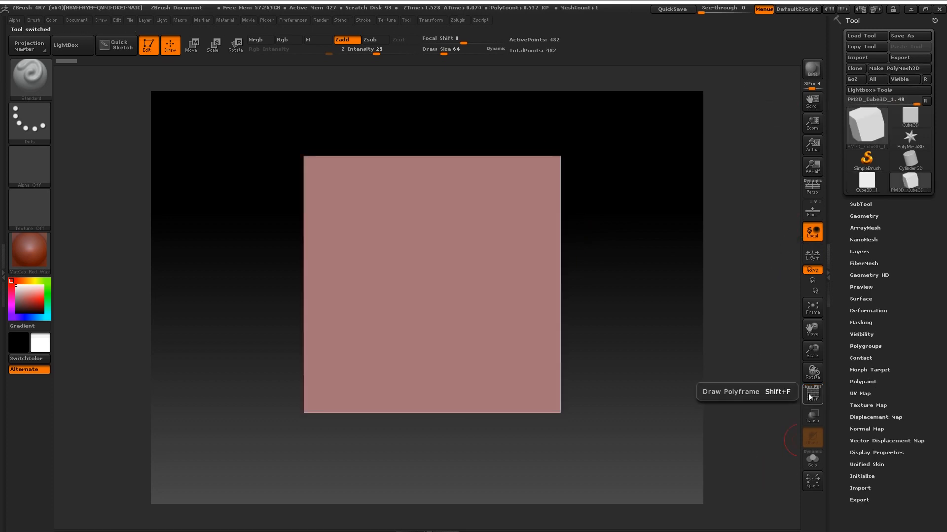
pyautogui.click(864, 216)
pyautogui.click(863, 295)
pyautogui.click(863, 298)
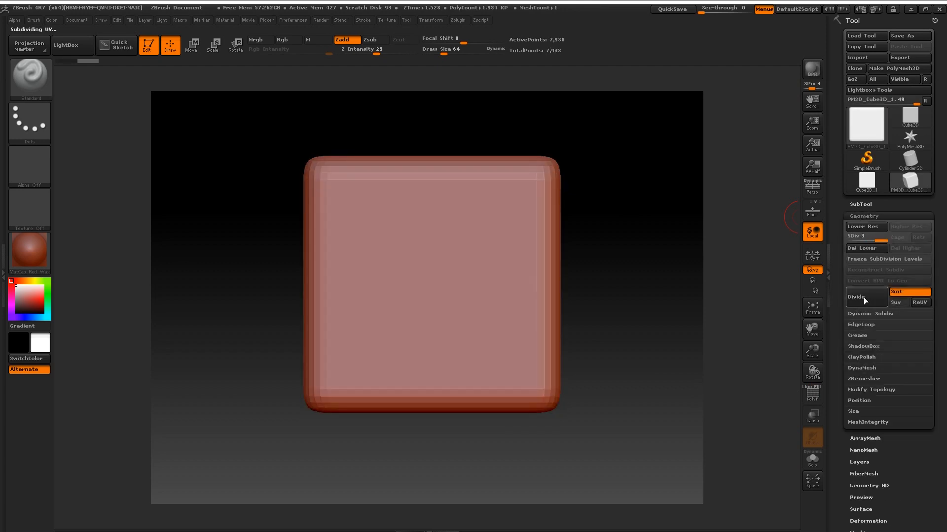
pyautogui.click(865, 298)
# Divide to SDiv 6 (507,906 points), check the rounded edges, and open the Texture menu.
pyautogui.moveTo(613, 189)
pyautogui.mouseDown()
pyautogui.moveTo(659, 306)
pyautogui.moveTo(663, 256)
pyautogui.mouseUp()
pyautogui.click(814, 395)
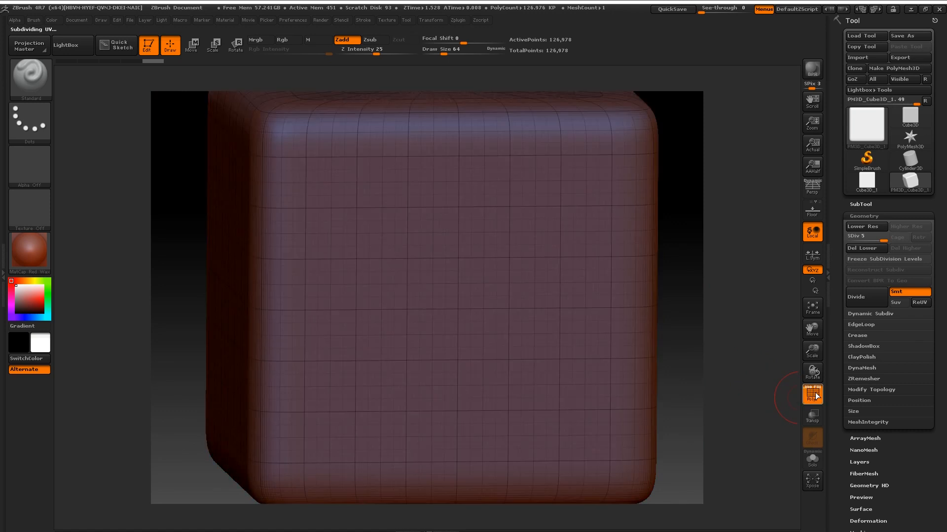
pyautogui.click(815, 397)
pyautogui.click(862, 299)
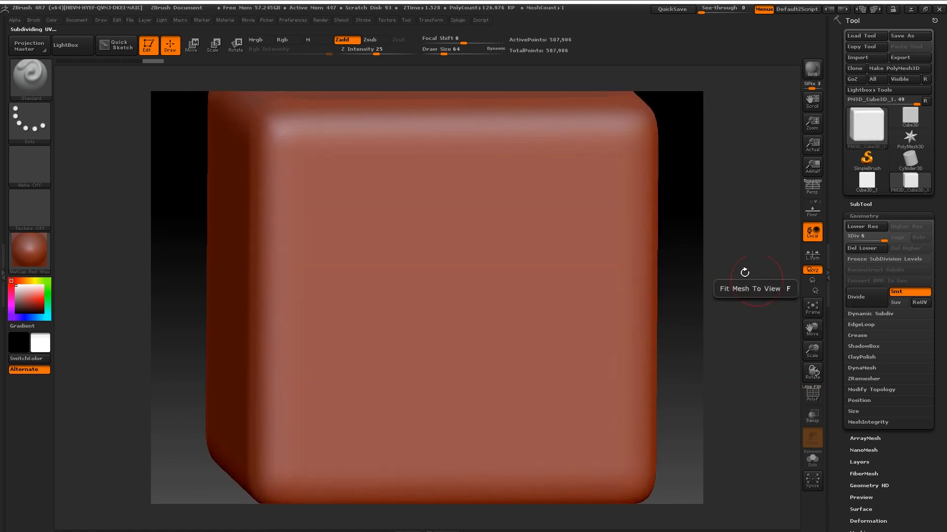
pyautogui.moveTo(713, 207)
pyautogui.keyDown('shift'); pyautogui.mouseDown()
pyautogui.moveTo(693, 189)
pyautogui.moveTo(649, 237)
pyautogui.mouseUp(); pyautogui.keyUp('shift')
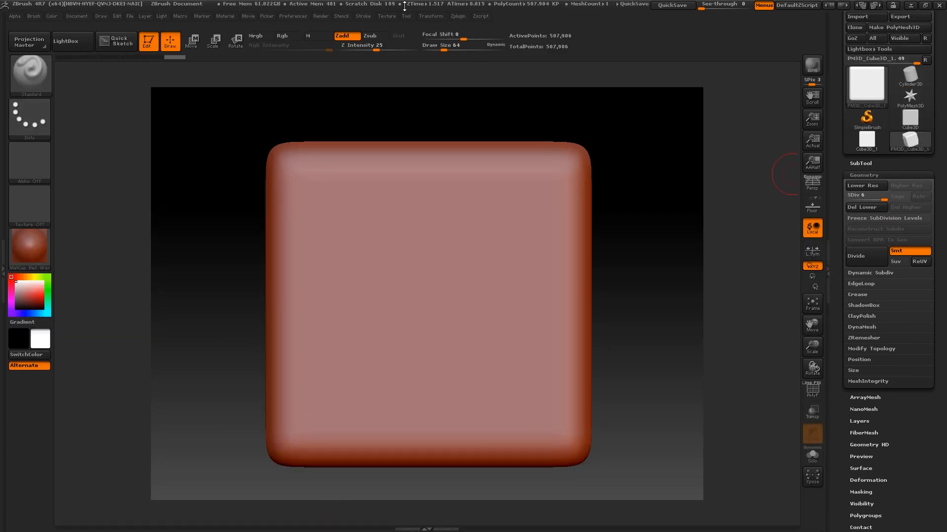
pyautogui.click(391, 16)
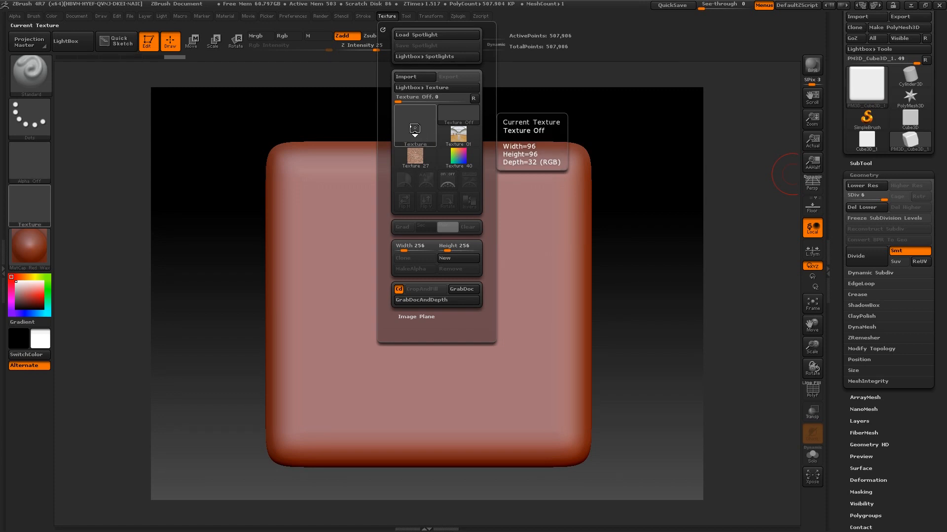
# Pick Texture 01, the gallery panorama, and add it to Spotlight.
pyautogui.click(414, 128)
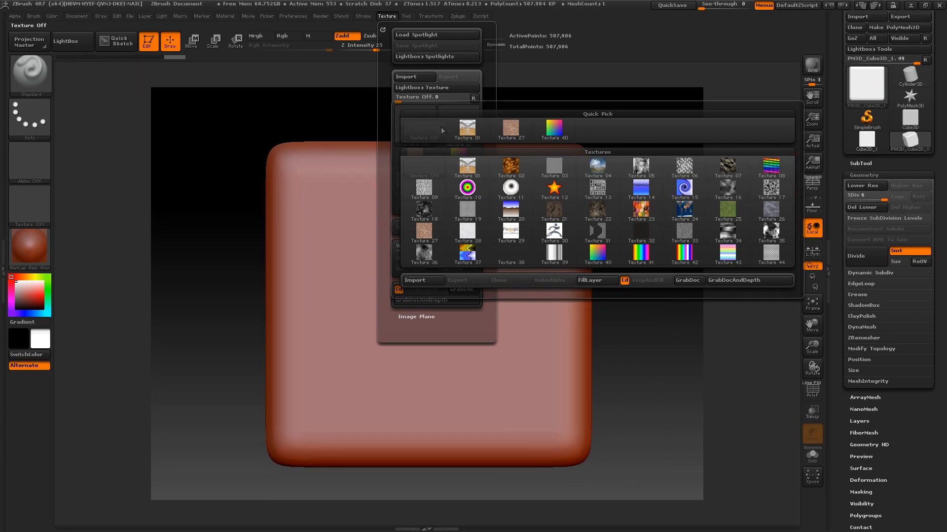
pyautogui.click(465, 131)
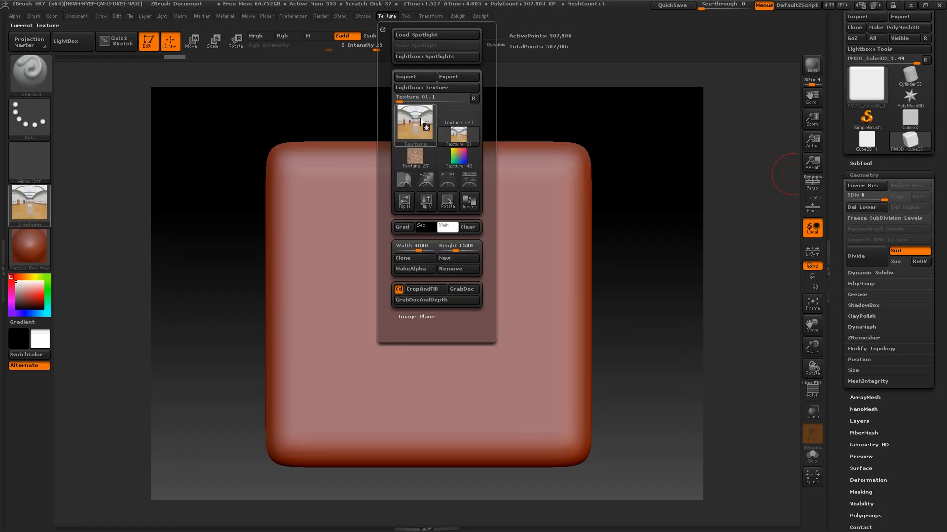
pyautogui.click(470, 183)
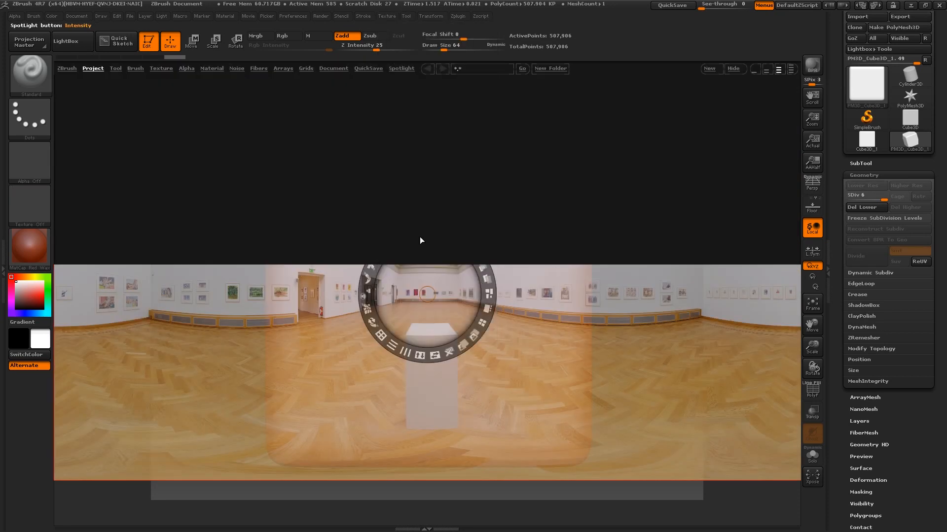
# Move the Spotlight dial around the canvas to reposition the panorama's pivot.
pyautogui.click(81, 43)
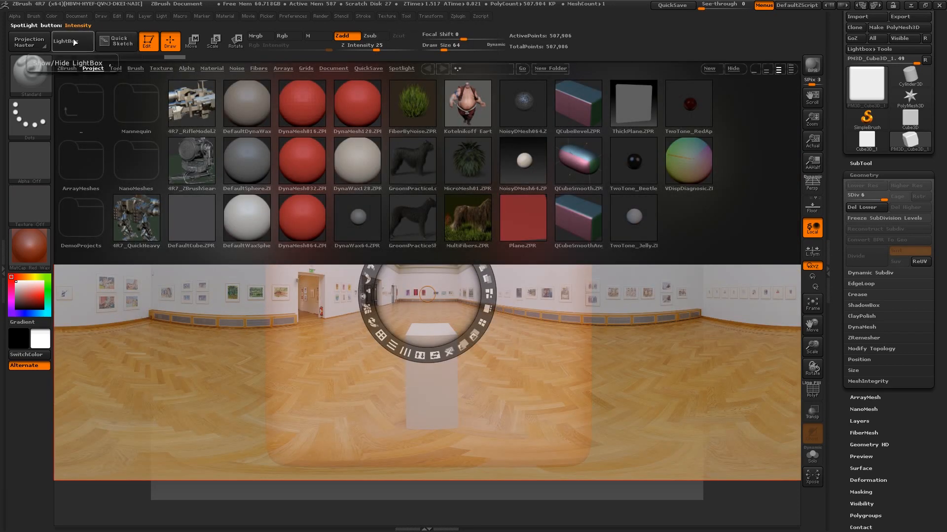
pyautogui.click(81, 43)
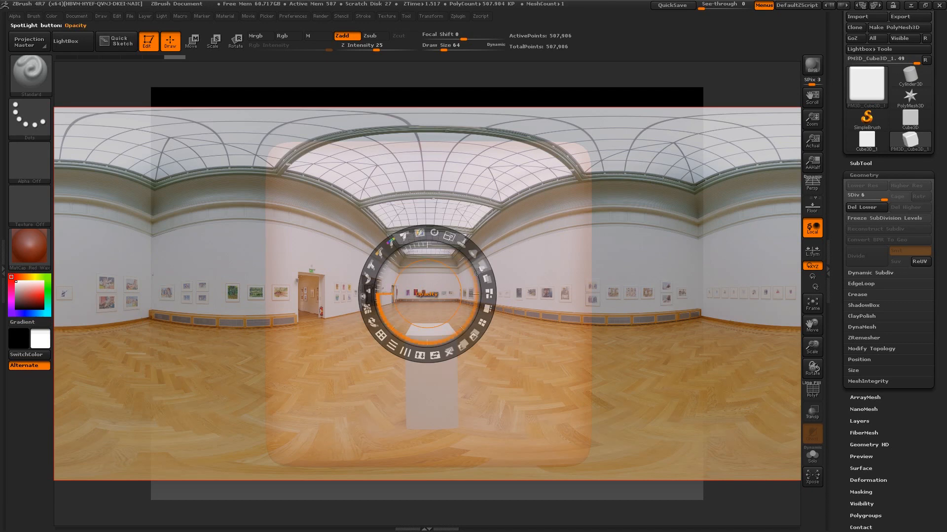
pyautogui.moveTo(480, 324); pyautogui.dragTo(205, 312)
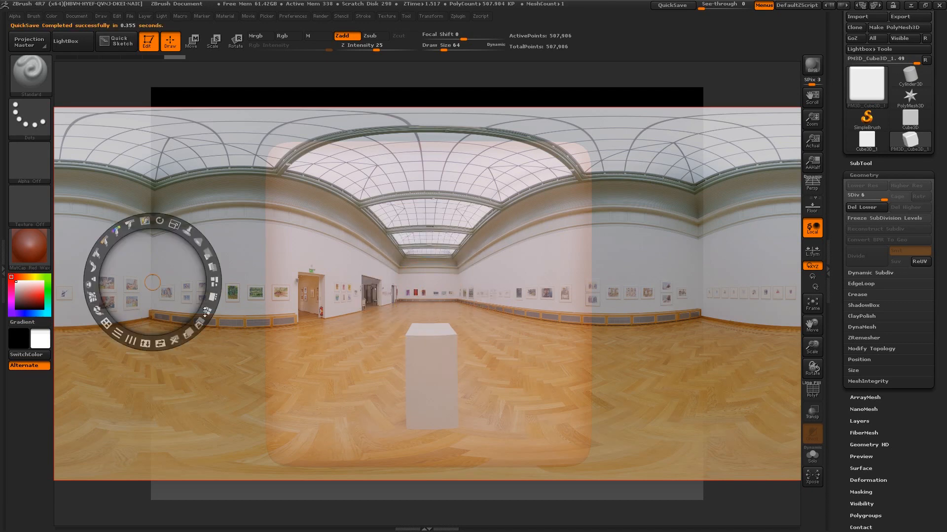
pyautogui.click(427, 264)
pyautogui.click(634, 253)
pyautogui.click(435, 200)
pyautogui.click(222, 210)
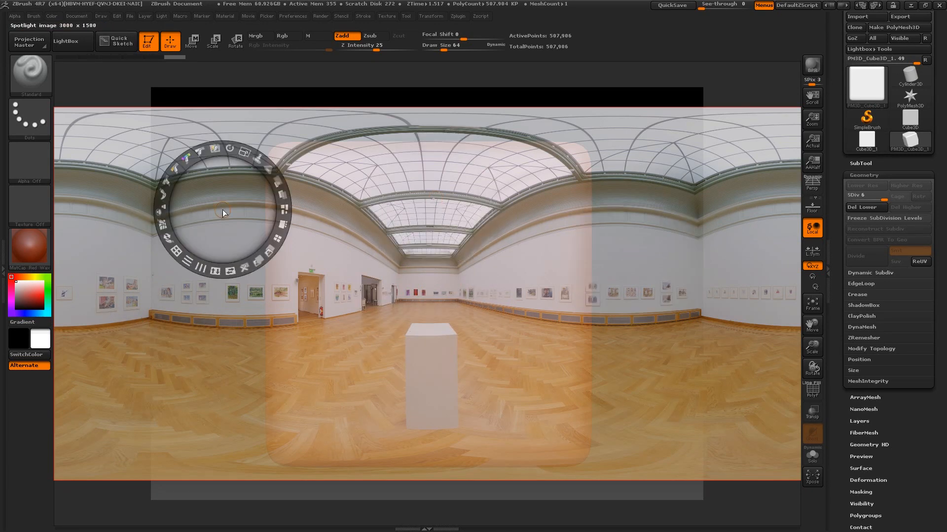
pyautogui.click(199, 389)
# Recentre the pivot on the canvas and rotate the panorama slightly counter-clockwise.
pyautogui.click(439, 272)
pyautogui.click(651, 271)
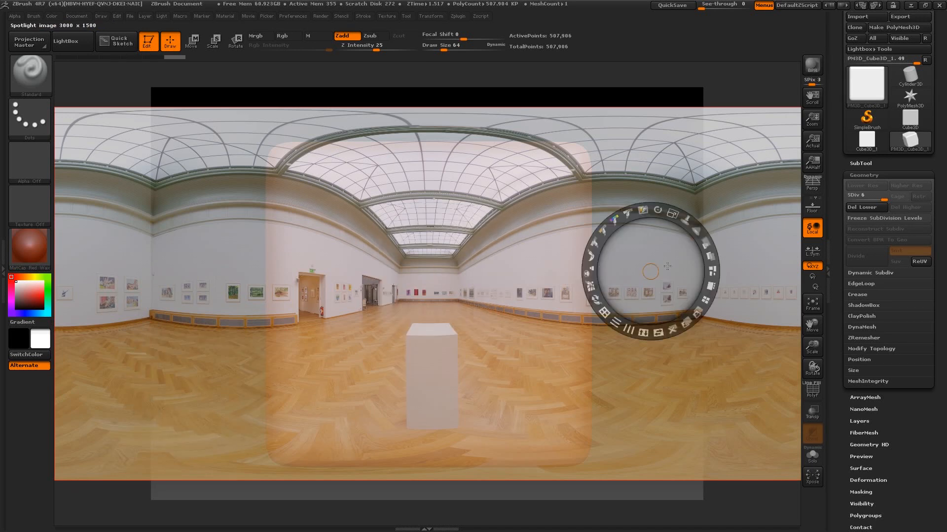
pyautogui.click(712, 166)
pyautogui.click(426, 280)
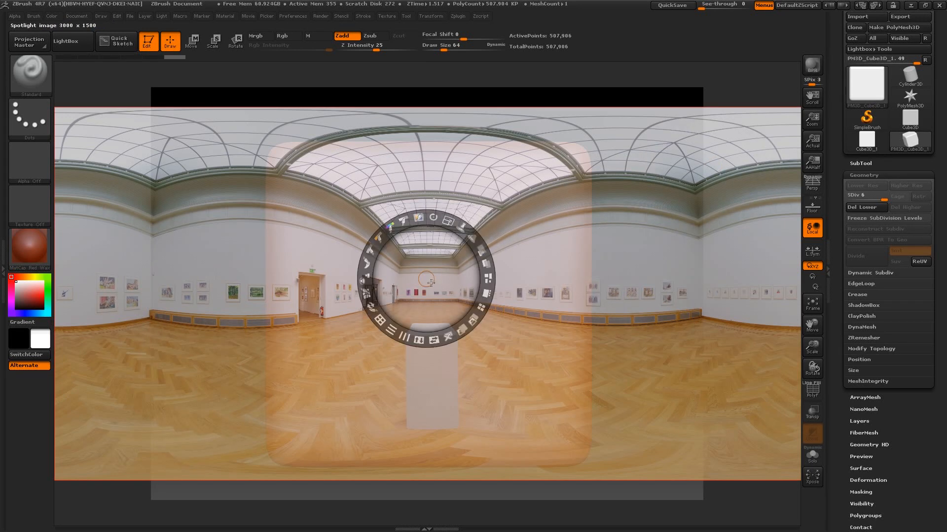
pyautogui.click(674, 254)
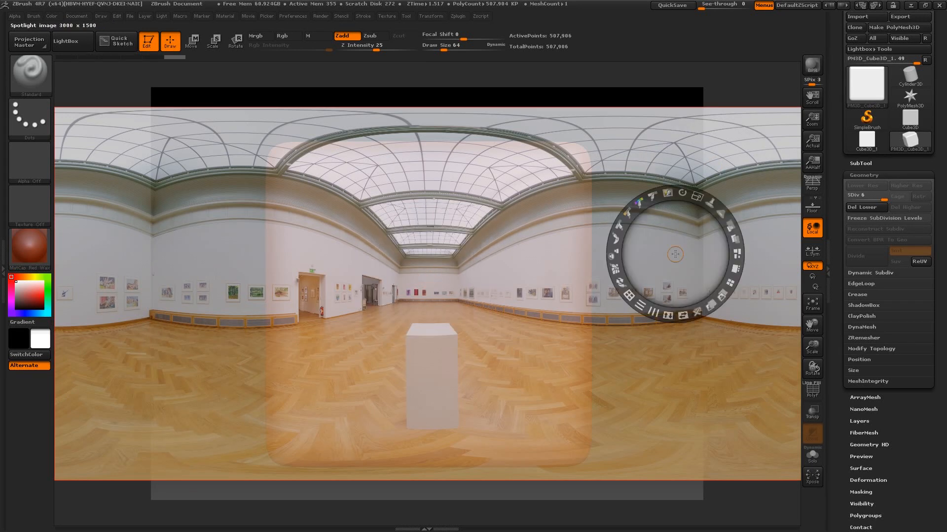
pyautogui.click(428, 282)
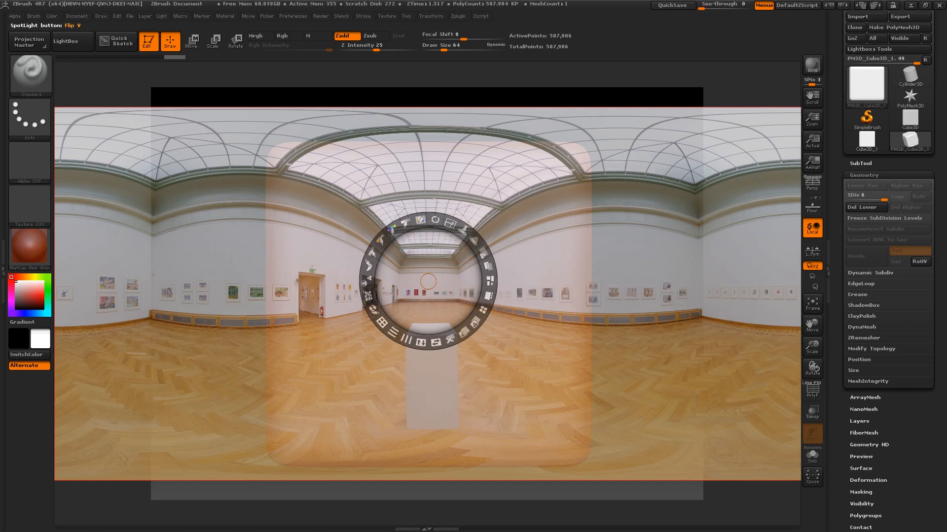
pyautogui.click(437, 223)
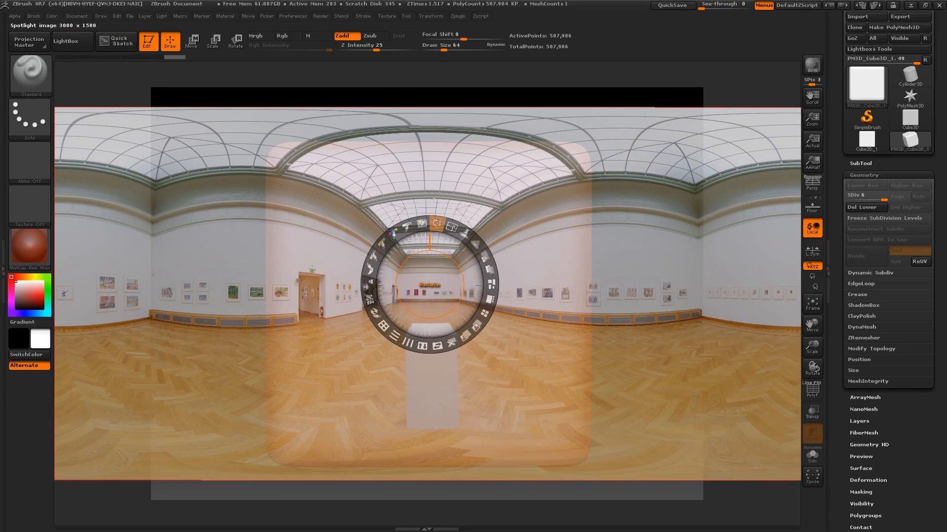
pyautogui.moveTo(437, 223)
pyautogui.mouseDown()
pyautogui.moveTo(423, 223)
pyautogui.moveTo(447, 228)
pyautogui.moveTo(429, 222)
pyautogui.moveTo(440, 252)
pyautogui.moveTo(451, 232)
pyautogui.mouseUp()
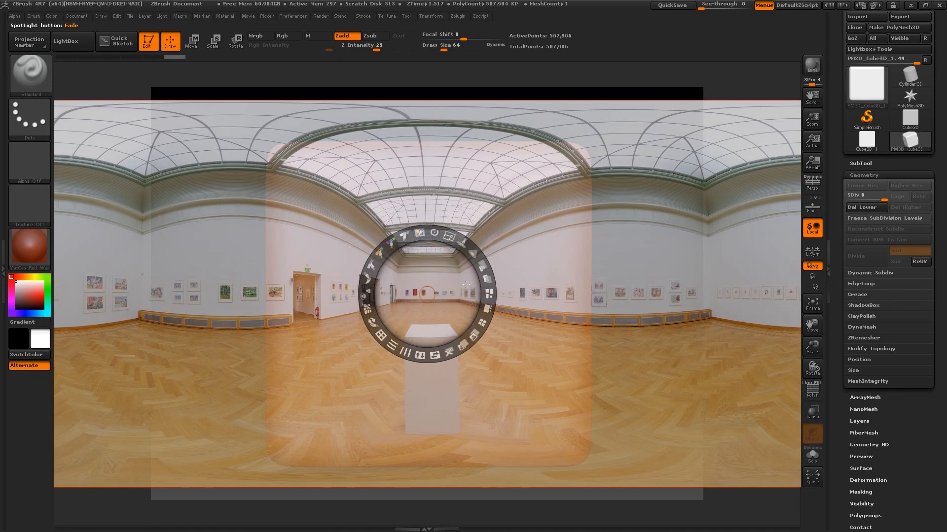
# Preview hue shifts back to original colours, set the Spotlight radius, and hide the dial.
pyautogui.click(391, 244)
pyautogui.moveTo(394, 242)
pyautogui.mouseDown()
pyautogui.moveTo(434, 235)
pyautogui.moveTo(387, 250)
pyautogui.moveTo(393, 245)
pyautogui.mouseUp()
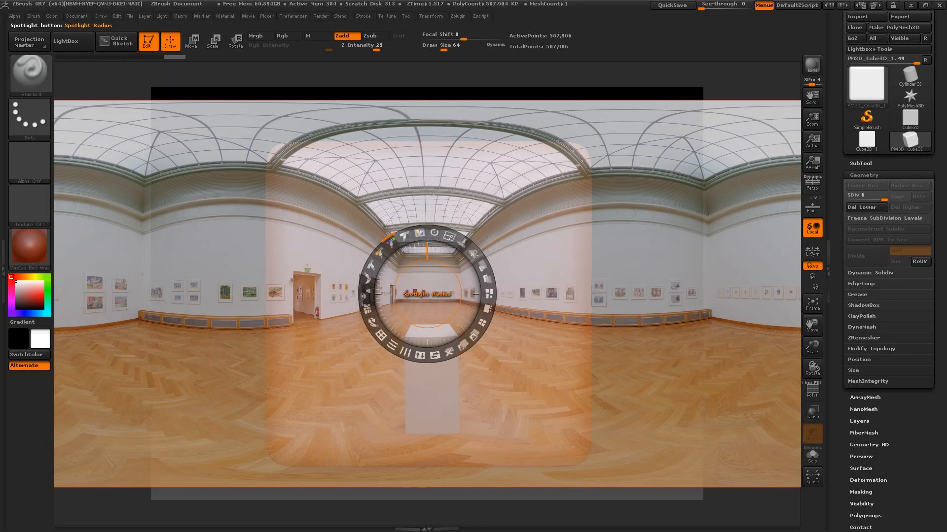
pyautogui.moveTo(472, 253); pyautogui.dragTo(466, 303)
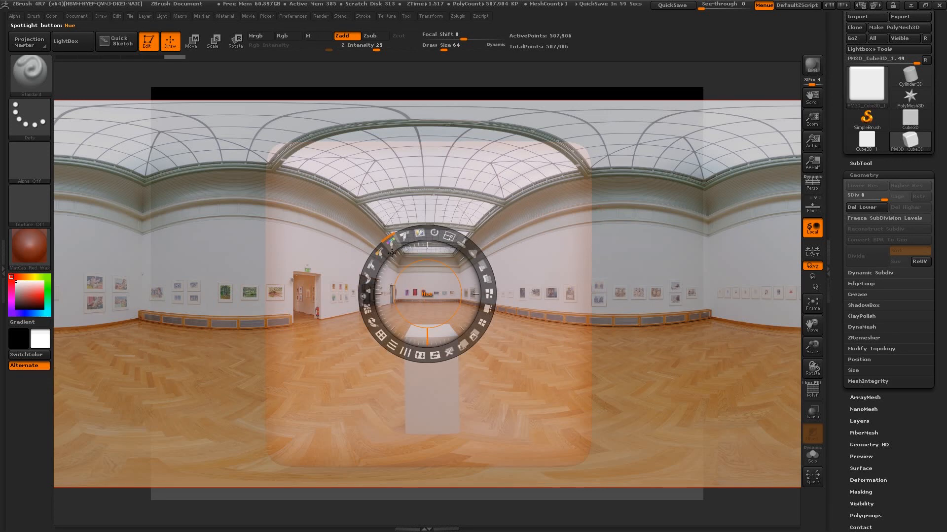
pyautogui.hotkey('shift', 'z')
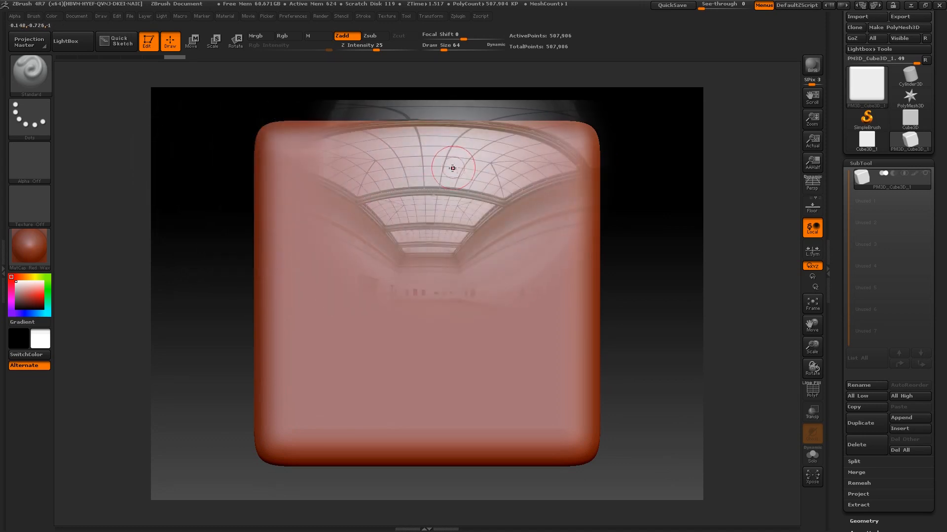
# Load the Sculpt01 layout and undo a trial Zadd relief stroke.
pyautogui.click(862, 6)
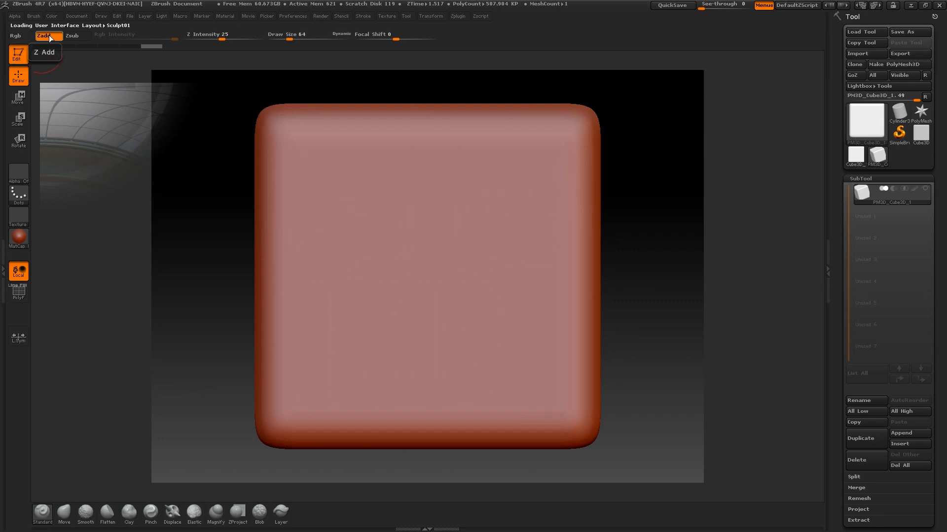
pyautogui.moveTo(275, 140)
pyautogui.mouseDown()
pyautogui.moveTo(570, 158)
pyautogui.moveTo(281, 222)
pyautogui.moveTo(567, 256)
pyautogui.moveTo(295, 325)
pyautogui.moveTo(520, 359)
pyautogui.moveTo(276, 414)
pyautogui.moveTo(394, 433)
pyautogui.moveTo(374, 424)
pyautogui.mouseUp()
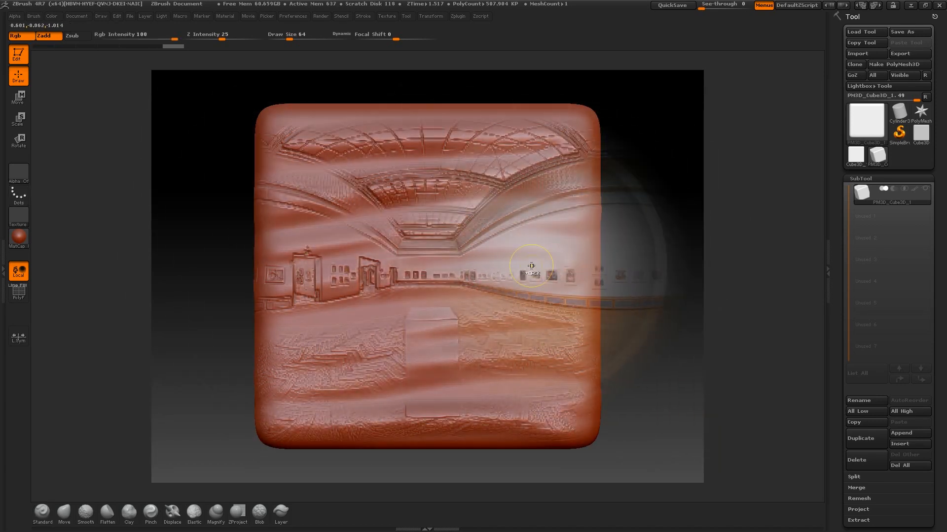
pyautogui.hotkey('ctrl', 'z')
# Switch to Rgb-only painting, enlarge the brush, and paint the panorama across the cube's front.
pyautogui.click(44, 38)
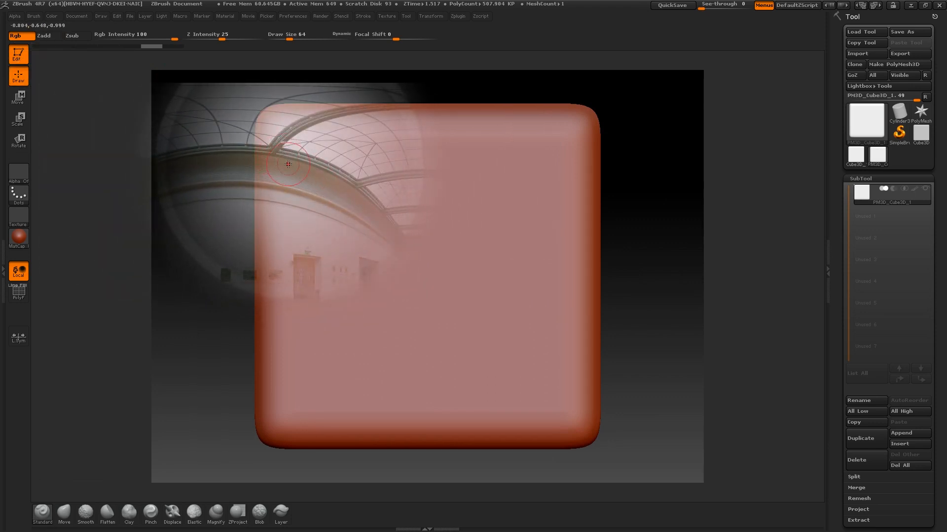
pyautogui.press(']')
pyautogui.press(']')
pyautogui.press(']')
pyautogui.press(']')
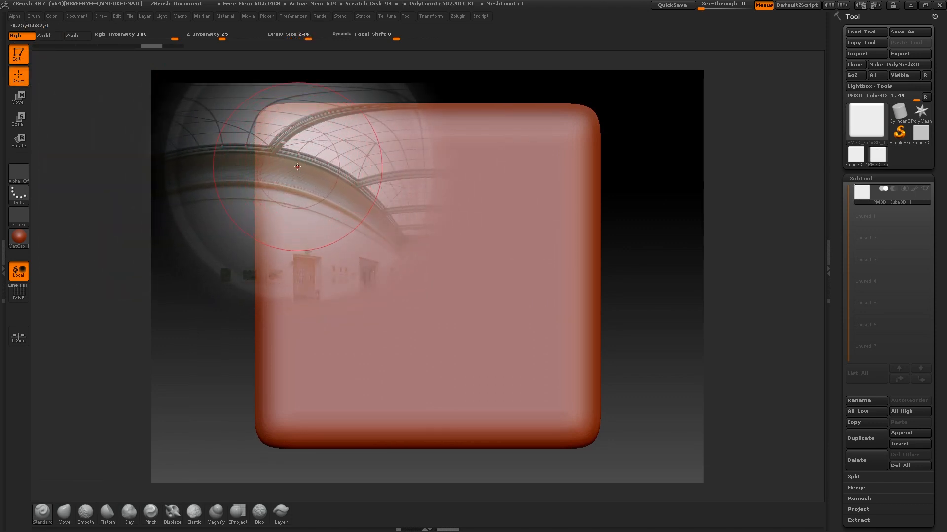
pyautogui.press(']')
pyautogui.moveTo(279, 155)
pyautogui.mouseDown()
pyautogui.moveTo(636, 165)
pyautogui.moveTo(243, 213)
pyautogui.moveTo(541, 277)
pyautogui.moveTo(451, 374)
pyautogui.moveTo(584, 207)
pyautogui.moveTo(486, 205)
pyautogui.mouseUp()
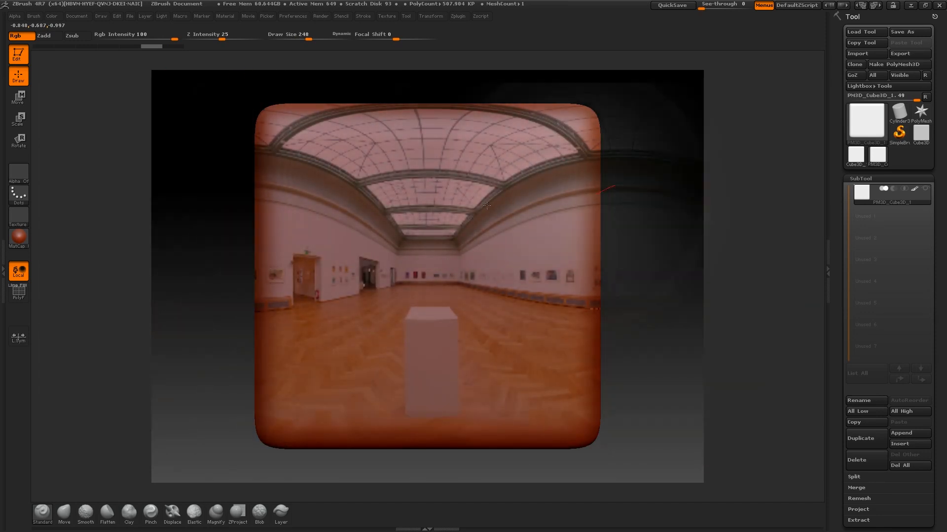
pyautogui.moveTo(704, 262)
pyautogui.mouseDown()
pyautogui.moveTo(647, 225)
pyautogui.moveTo(661, 235)
pyautogui.moveTo(676, 207)
pyautogui.moveTo(682, 266)
pyautogui.moveTo(672, 225)
pyautogui.mouseUp()
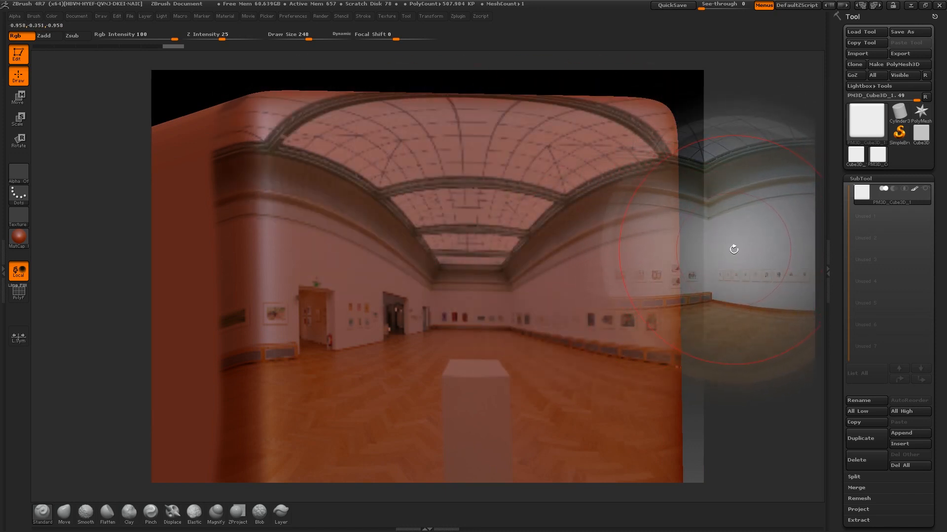
pyautogui.moveTo(734, 250); pyautogui.dragTo(692, 250)
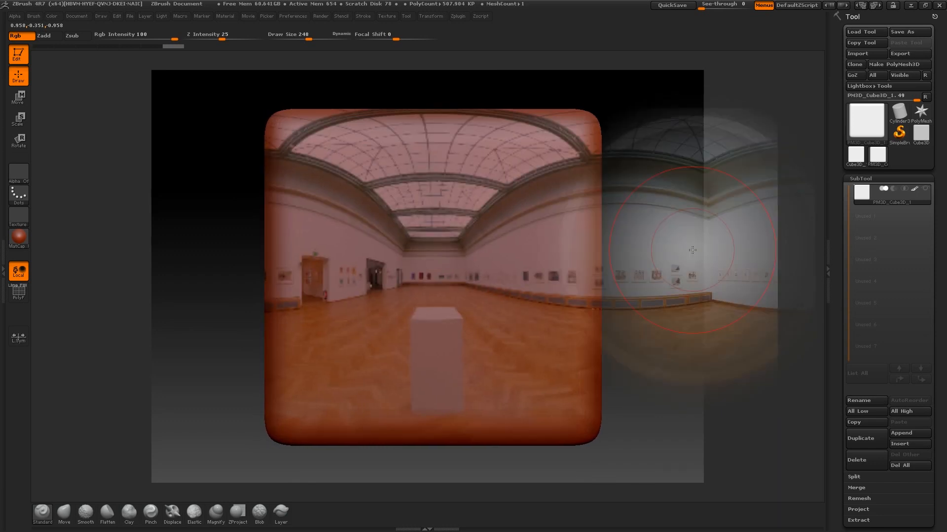
pyautogui.moveTo(839, 366); pyautogui.dragTo(838, 173)
# Divide to SDiv 7, repaint the upper-left area with a smaller brush, then show Spotlight.
pyautogui.click(863, 344)
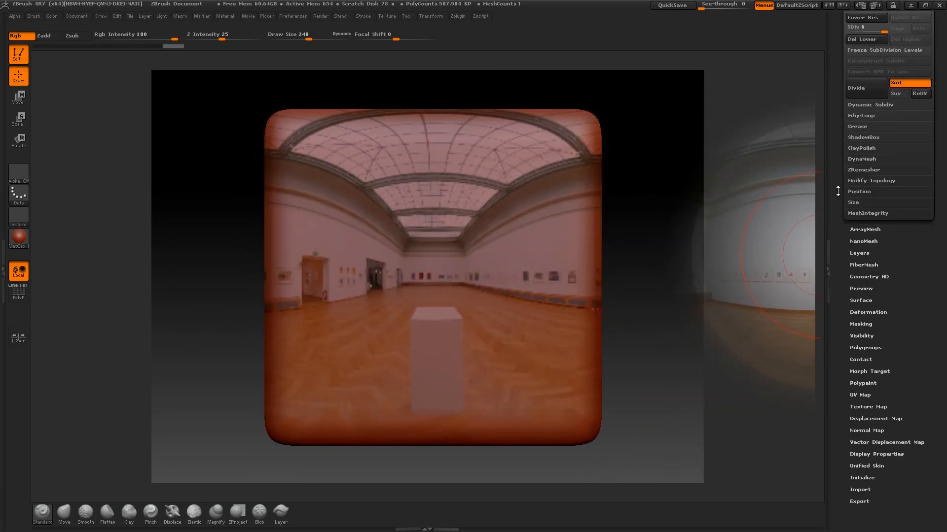
pyautogui.click(862, 217)
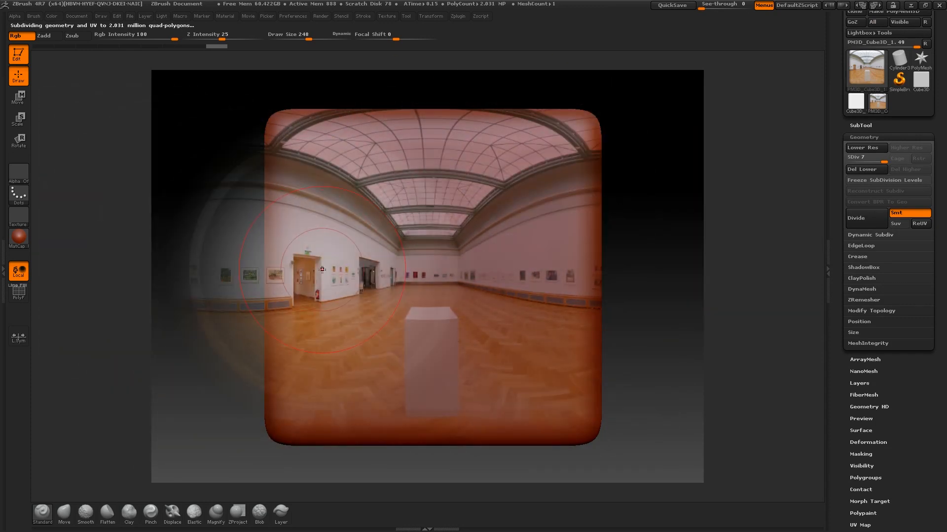
pyautogui.press('[')
pyautogui.press('[')
pyautogui.press('[')
pyautogui.press('[')
pyautogui.press('[')
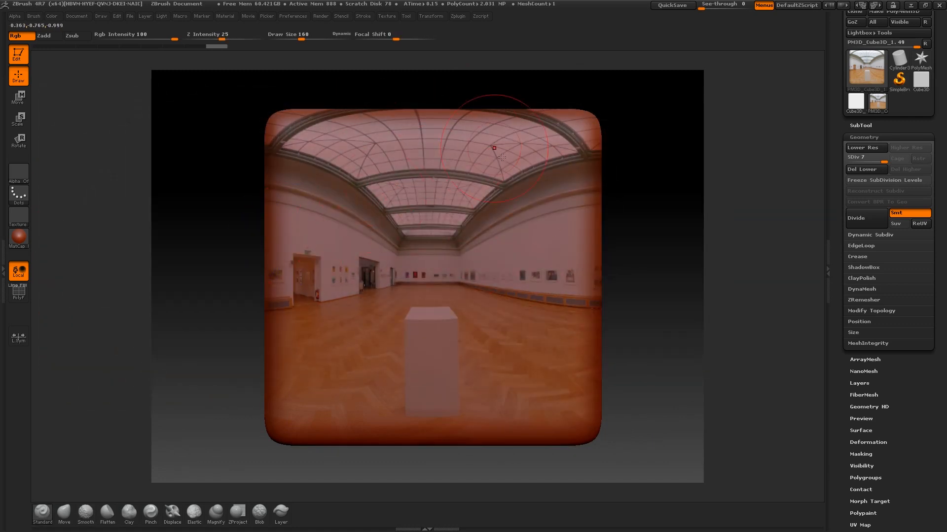
pyautogui.moveTo(419, 208); pyautogui.dragTo(404, 226)
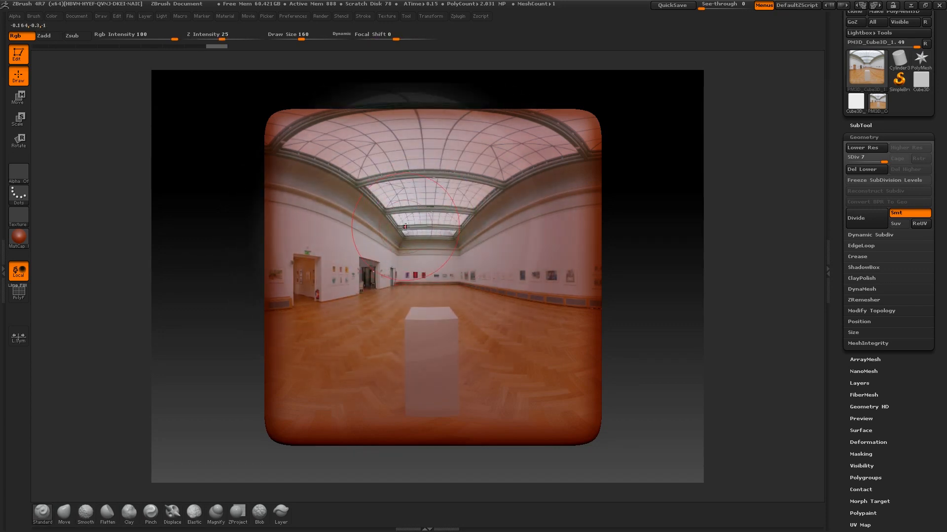
pyautogui.hotkey('shift', 'z')
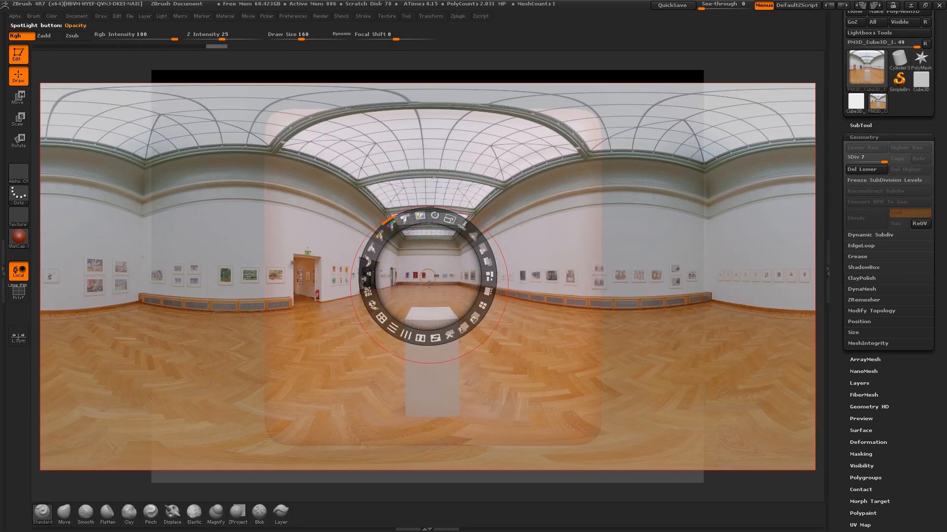
# Toggle the Spotlight overlay and paint more of the panorama onto the cube's front.
pyautogui.hotkey('shift', 'z')
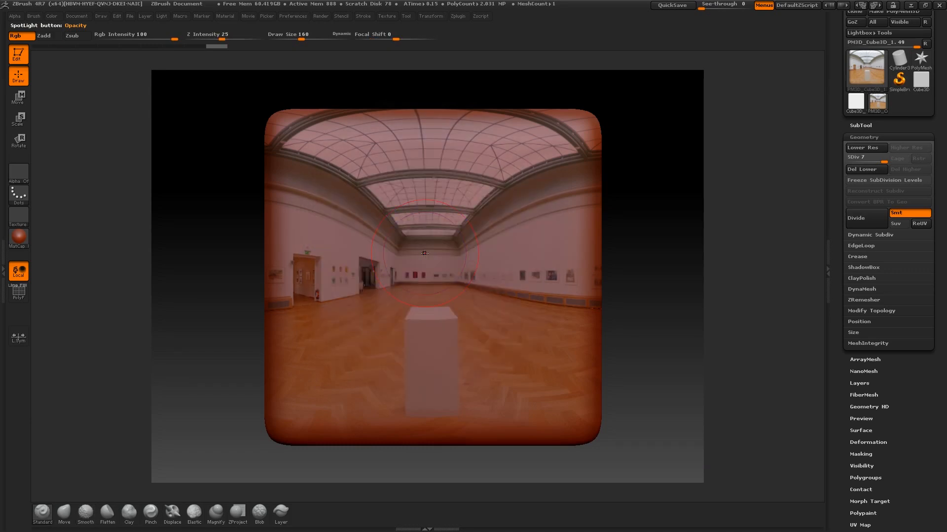
pyautogui.hotkey('shift', 'z')
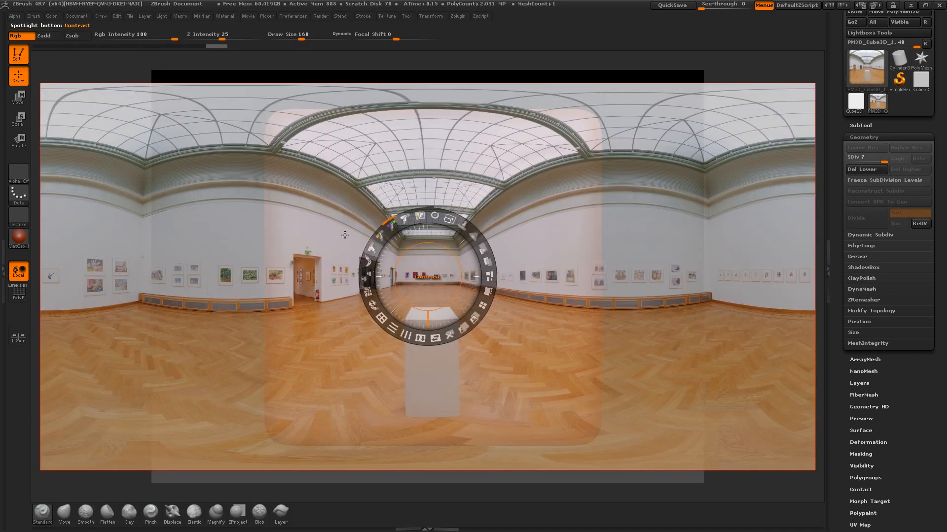
pyautogui.hotkey('shift', 'z')
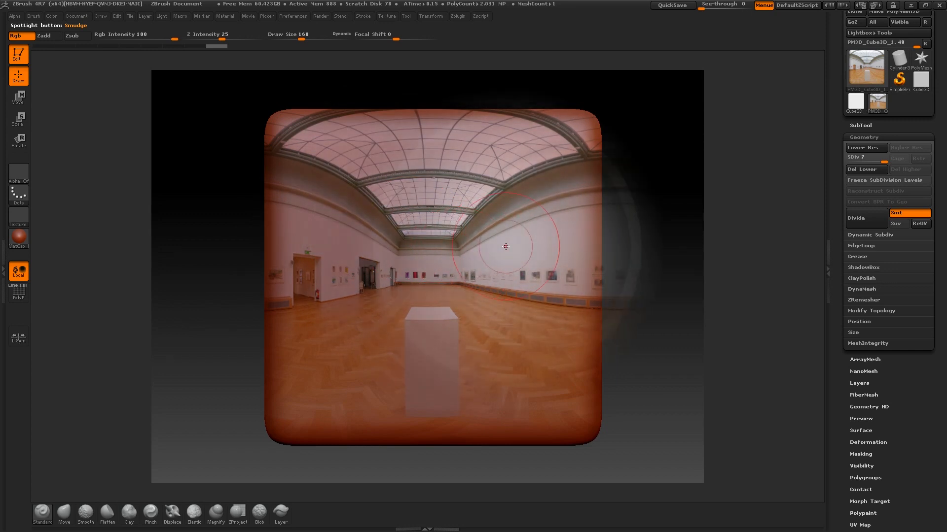
pyautogui.moveTo(493, 245); pyautogui.dragTo(399, 243)
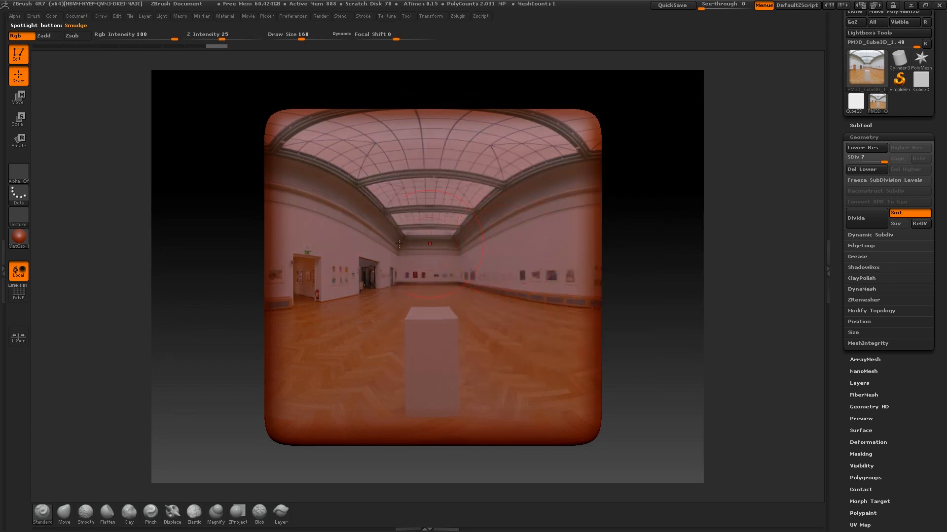
pyautogui.moveTo(657, 198)
pyautogui.mouseDown()
pyautogui.moveTo(674, 209)
pyautogui.moveTo(670, 217)
pyautogui.moveTo(673, 205)
pyautogui.moveTo(532, 179)
pyautogui.mouseUp()
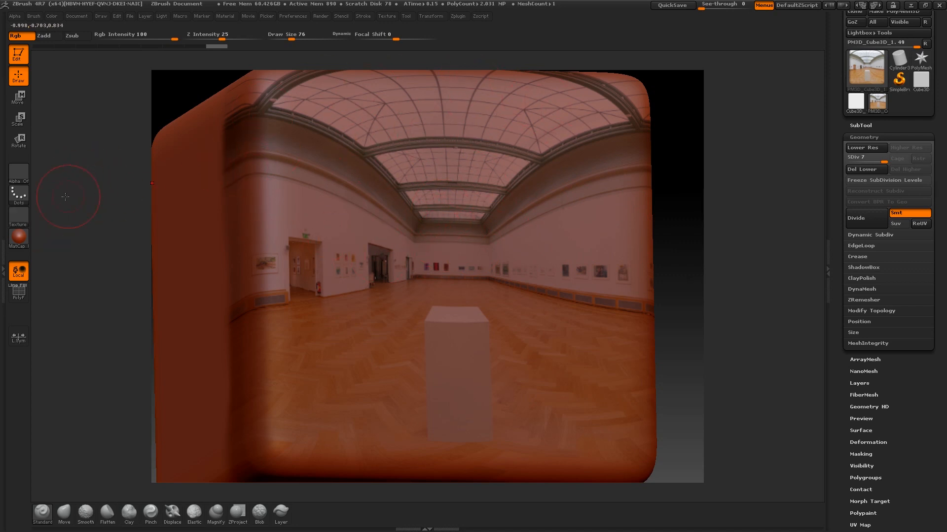
# Turn off Rgb so Zadd sculpts depth, face the cube front-on, and open the materials library.
pyautogui.click(39, 36)
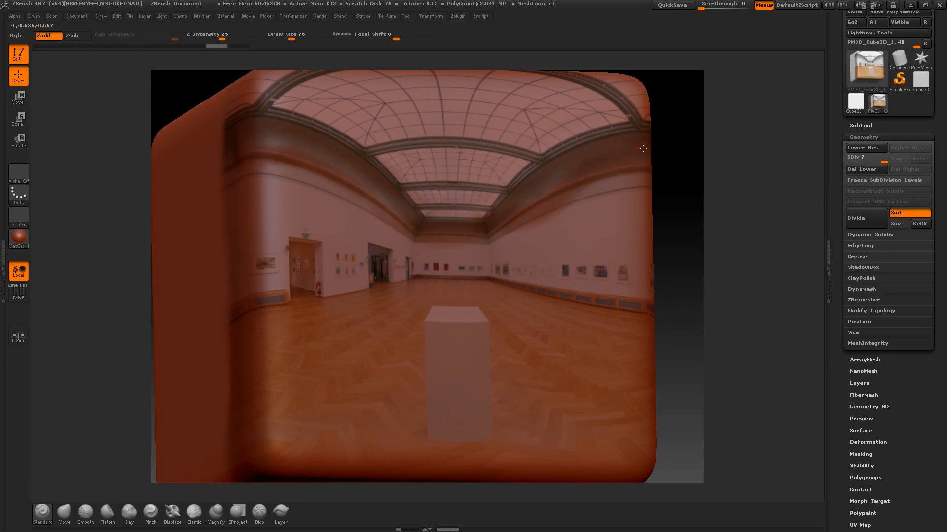
pyautogui.press('ctrl')
pyautogui.moveTo(718, 227); pyautogui.dragTo(688, 232)
pyautogui.click(27, 238)
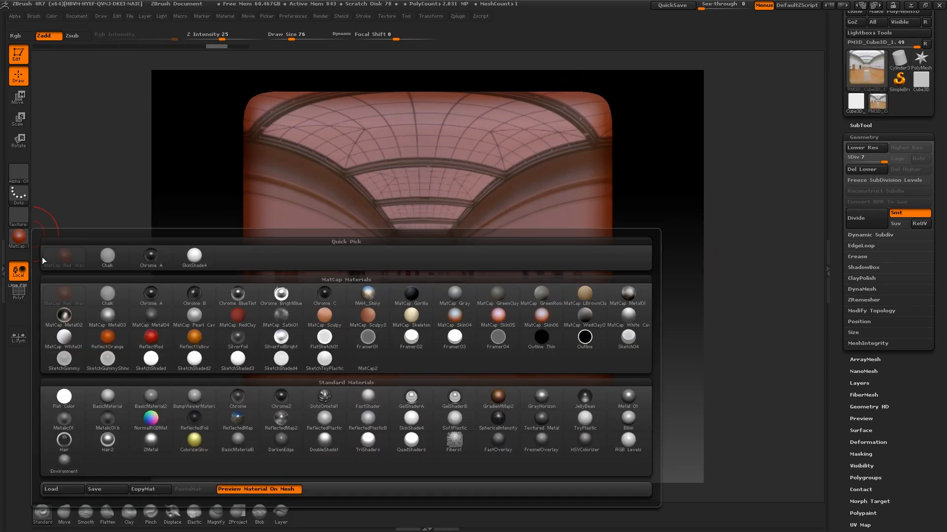
# Preview the cube in Chalk, switch back to MatCap Red Wax, and collapse the Geometry subpalette.
pyautogui.click(108, 257)
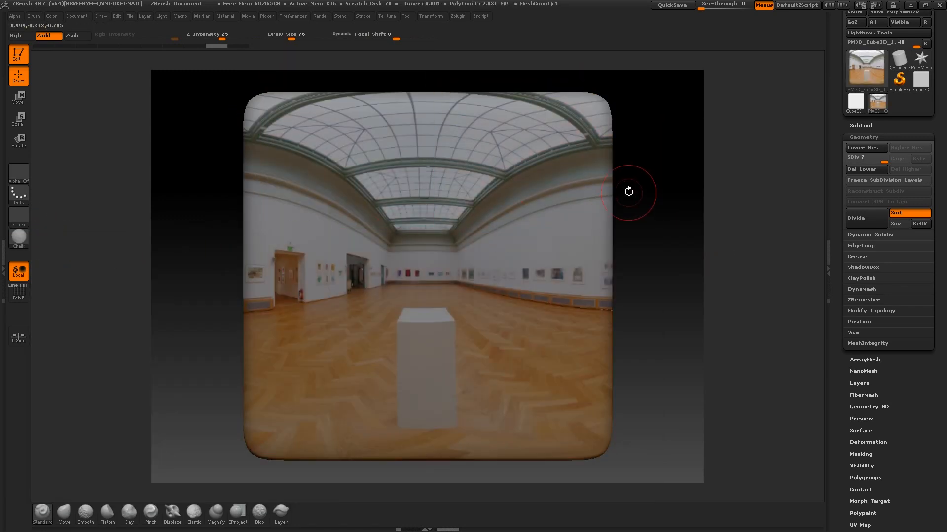
pyautogui.moveTo(630, 194); pyautogui.dragTo(672, 210)
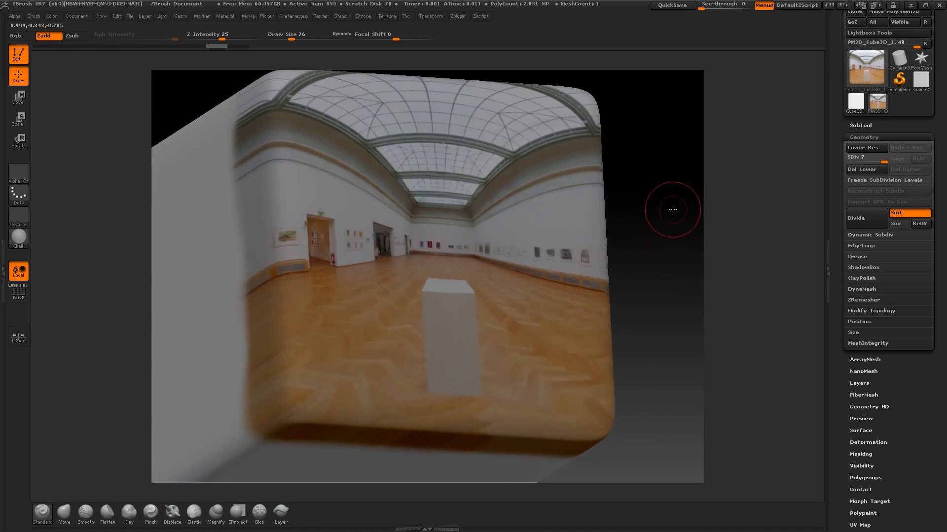
pyautogui.click(20, 240)
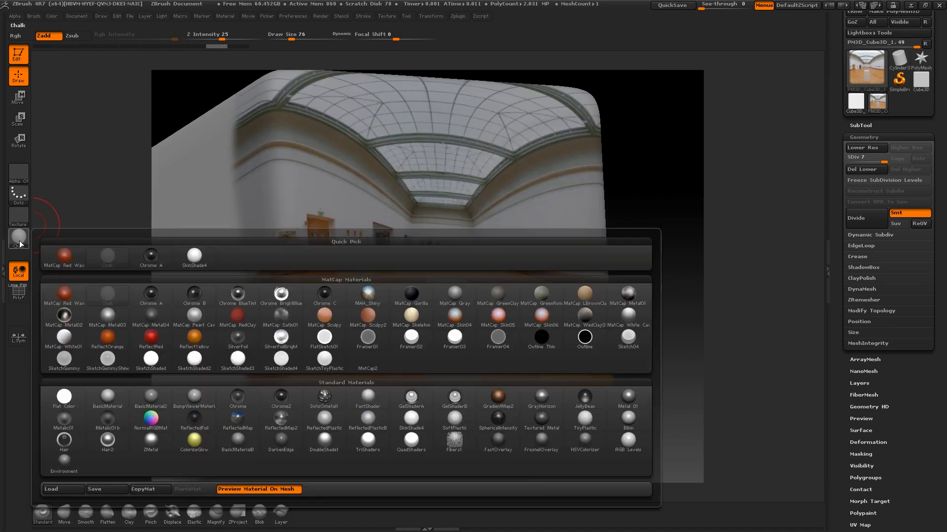
pyautogui.click(64, 294)
pyautogui.moveTo(639, 206); pyautogui.dragTo(667, 217)
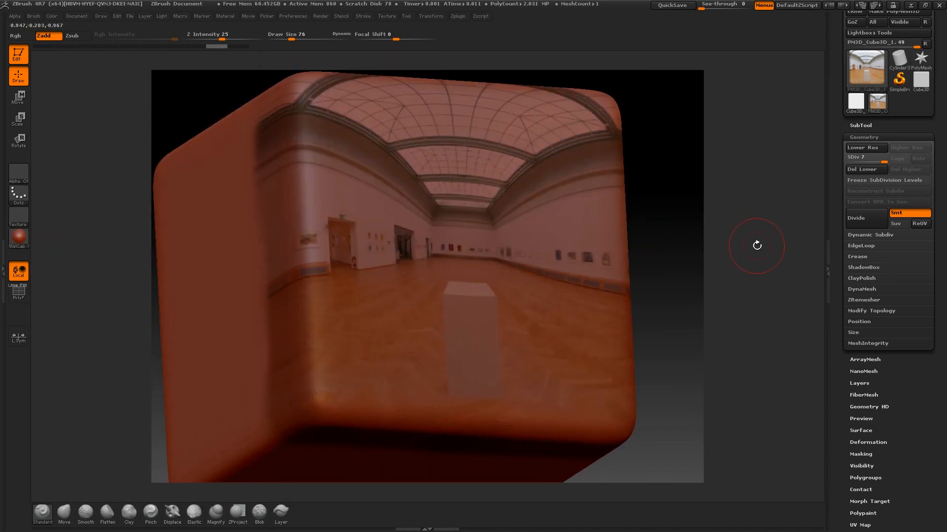
pyautogui.click(863, 137)
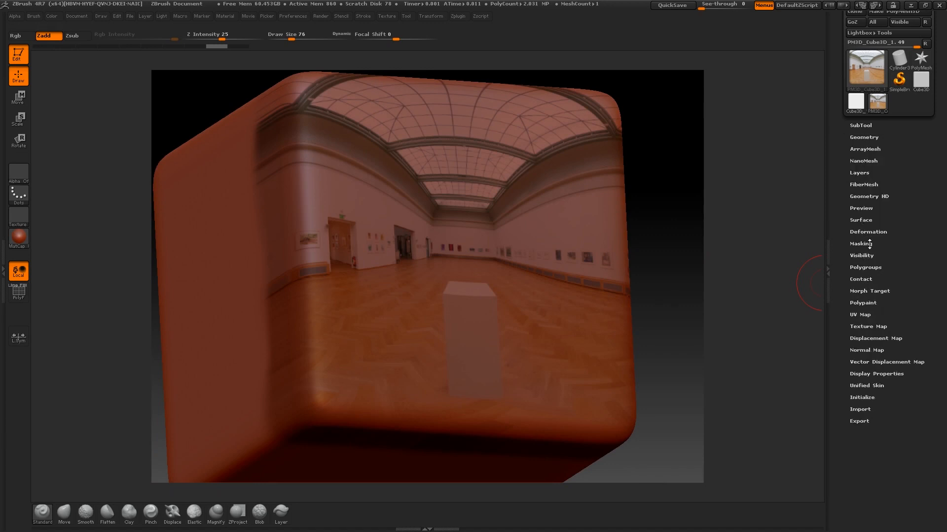
# Mask the cube by intensity using Tool > Masking > Mask By Color > Mask By Intensity.
pyautogui.click(867, 244)
pyautogui.moveTo(844, 234); pyautogui.dragTo(844, 168)
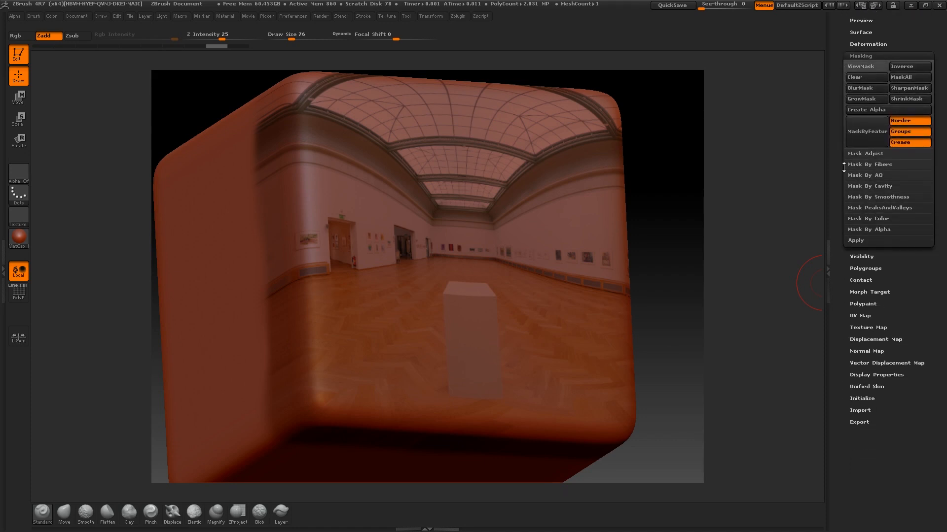
pyautogui.click(868, 218)
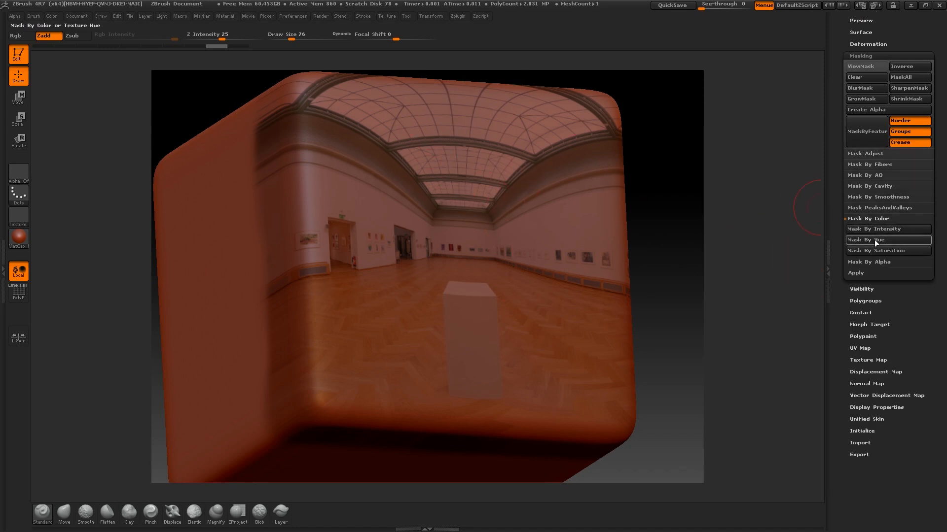
pyautogui.click(867, 229)
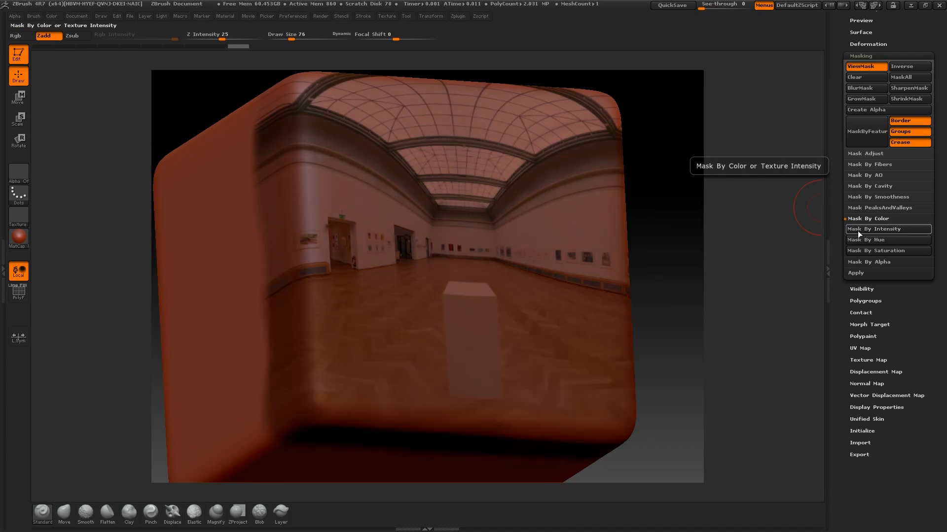
pyautogui.moveTo(668, 186); pyautogui.dragTo(698, 215)
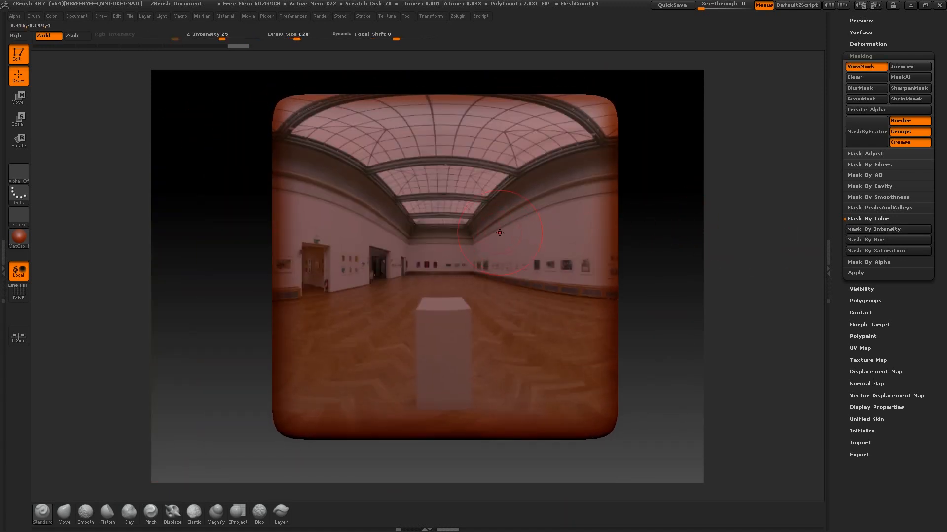
pyautogui.moveTo(653, 217); pyautogui.dragTo(643, 207)
# Test a Standard brush relief stroke, undo it, and step the subdivision level down and back up.
pyautogui.moveTo(329, 156)
pyautogui.mouseDown()
pyautogui.moveTo(464, 143)
pyautogui.moveTo(493, 158)
pyautogui.moveTo(468, 232)
pyautogui.moveTo(470, 346)
pyautogui.mouseUp()
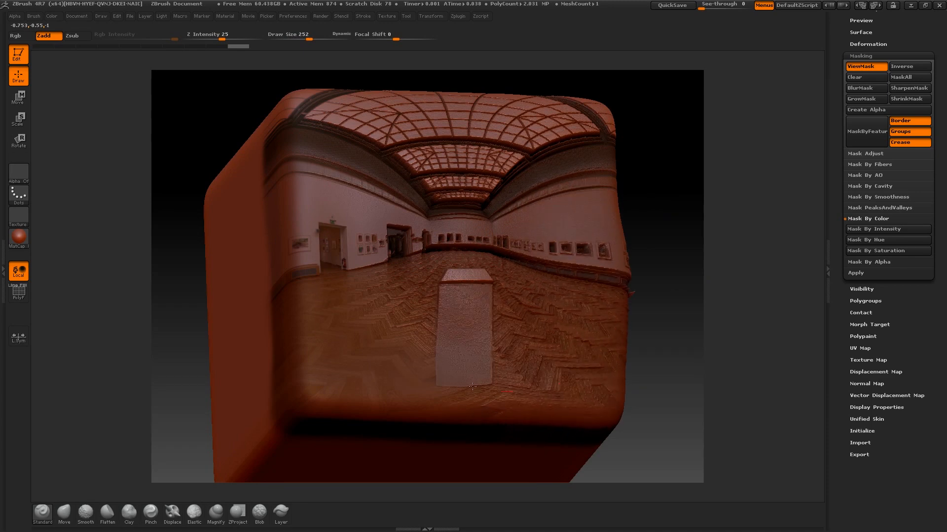
pyautogui.moveTo(703, 186)
pyautogui.mouseDown()
pyautogui.moveTo(684, 186)
pyautogui.moveTo(670, 229)
pyautogui.moveTo(687, 228)
pyautogui.moveTo(607, 233)
pyautogui.moveTo(666, 221)
pyautogui.moveTo(679, 241)
pyautogui.mouseUp()
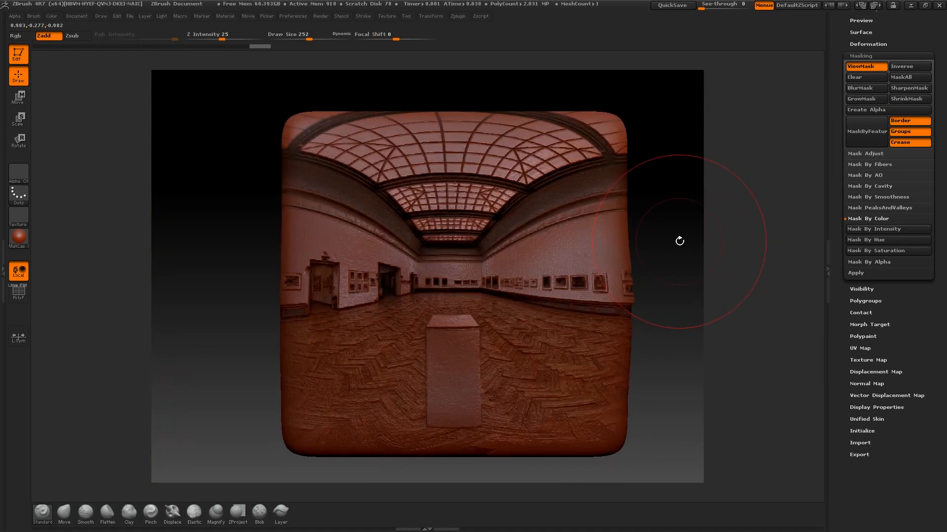
pyautogui.hotkey('ctrl', 'z')
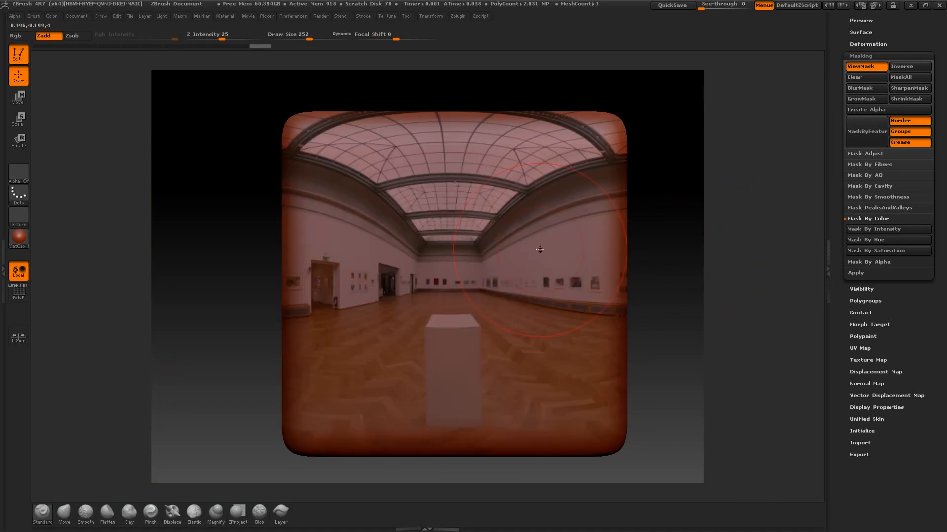
pyautogui.moveTo(694, 234); pyautogui.dragTo(783, 250)
pyautogui.hotkey('shift', 'd')
pyautogui.press('d')
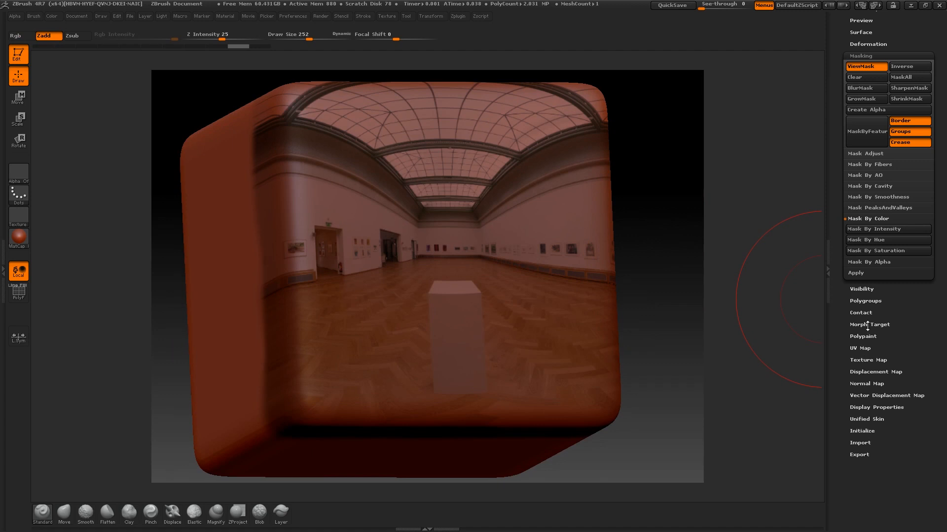
pyautogui.scroll(4, 837, 177)
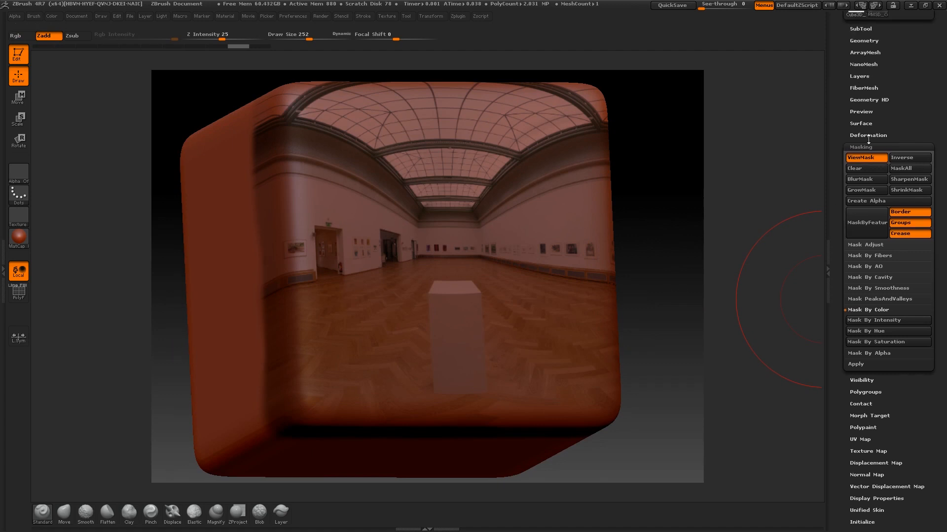
# Set the Deformation Inflate slider to about 62 and orbit to inspect the raised panorama.
pyautogui.click(868, 135)
pyautogui.scroll(-4, 844, 138)
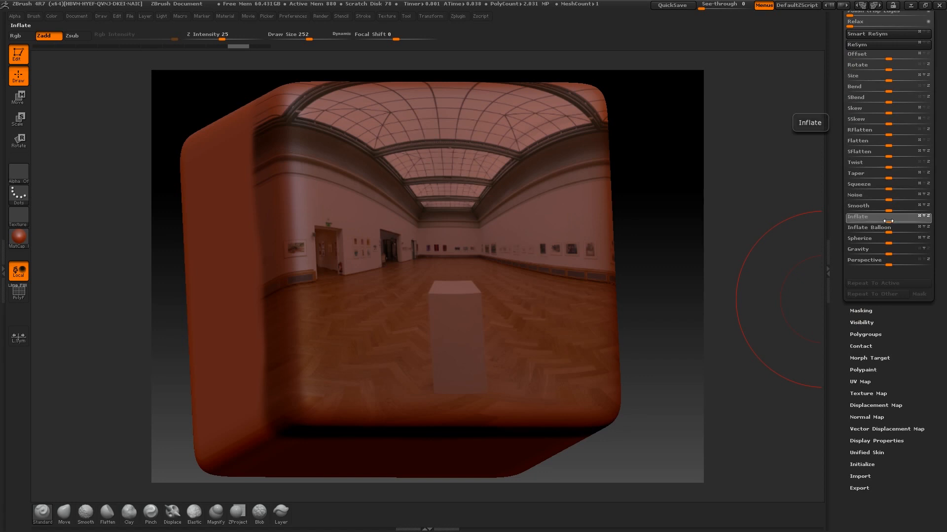
pyautogui.moveTo(892, 221); pyautogui.dragTo(917, 220)
pyautogui.moveTo(686, 164); pyautogui.dragTo(681, 192)
pyautogui.moveTo(651, 152); pyautogui.dragTo(693, 196)
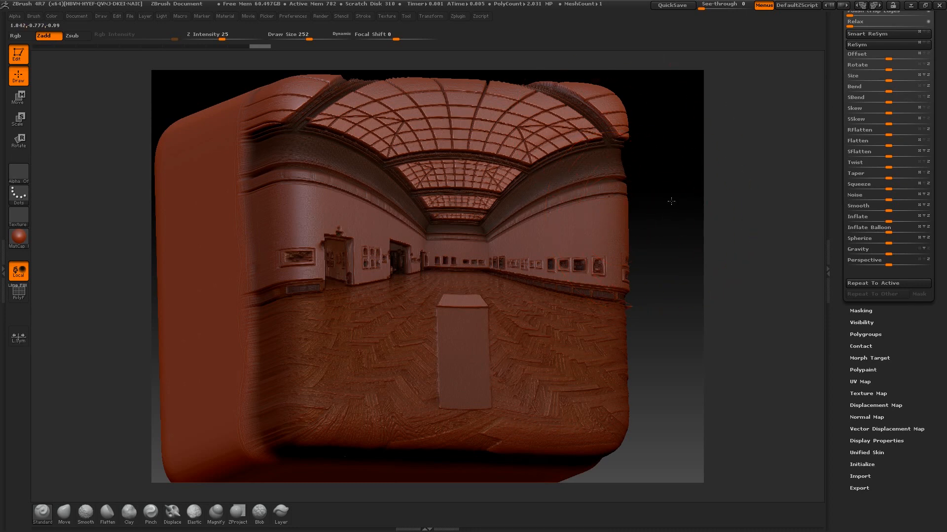
# Zoom in on the relief and lower the brush Draw Size to 96.
pyautogui.keyDown('alt'); pyautogui.moveTo(667, 203); pyautogui.dragTo(699, 265); pyautogui.keyUp('alt')
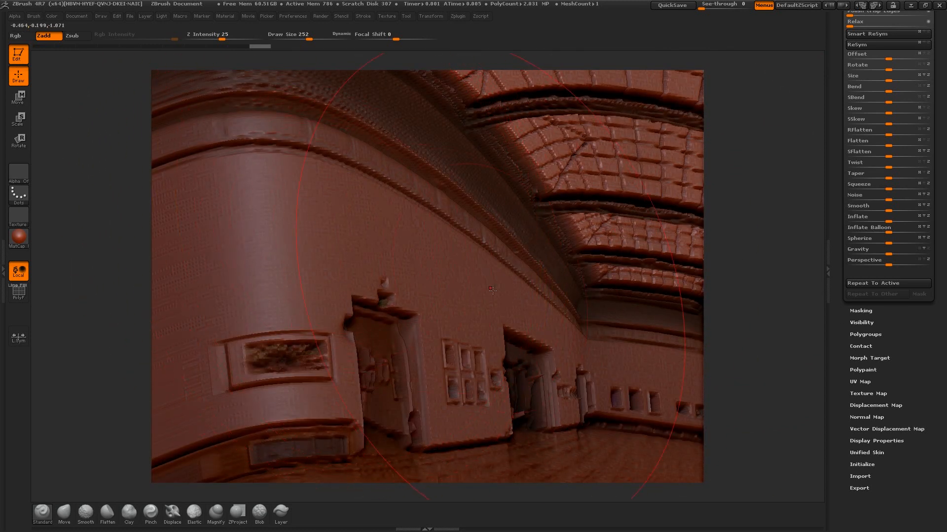
pyautogui.keyDown('alt'); pyautogui.moveTo(708, 193); pyautogui.dragTo(471, 224); pyautogui.keyUp('alt')
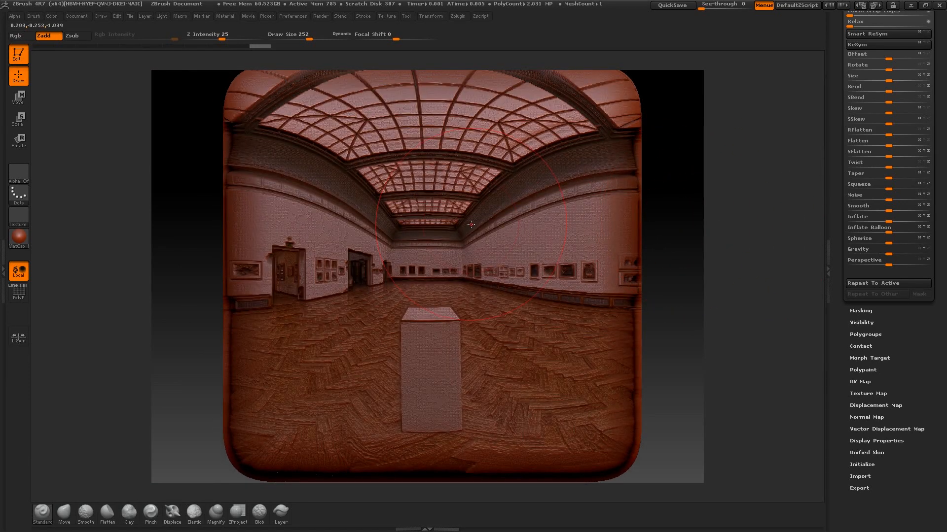
pyautogui.press('[')
pyautogui.press('[')
pyautogui.press('[')
pyautogui.press('[')
pyautogui.press('[')
# Show the relief cube in the white Chalk MatCap material.
pyautogui.moveTo(672, 226)
pyautogui.mouseDown()
pyautogui.moveTo(672, 207)
pyautogui.moveTo(620, 209)
pyautogui.moveTo(651, 213)
pyautogui.moveTo(687, 241)
pyautogui.moveTo(680, 218)
pyautogui.mouseUp()
pyautogui.click(20, 240)
pyautogui.click(114, 257)
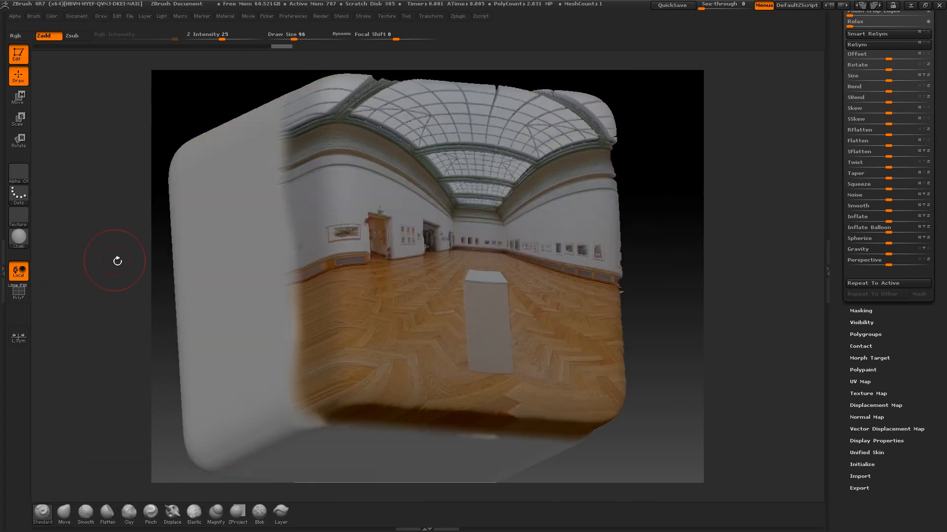
pyautogui.moveTo(668, 184)
pyautogui.mouseDown()
pyautogui.moveTo(656, 224)
pyautogui.moveTo(607, 222)
pyautogui.moveTo(667, 163)
pyautogui.moveTo(674, 197)
pyautogui.moveTo(675, 183)
pyautogui.mouseUp()
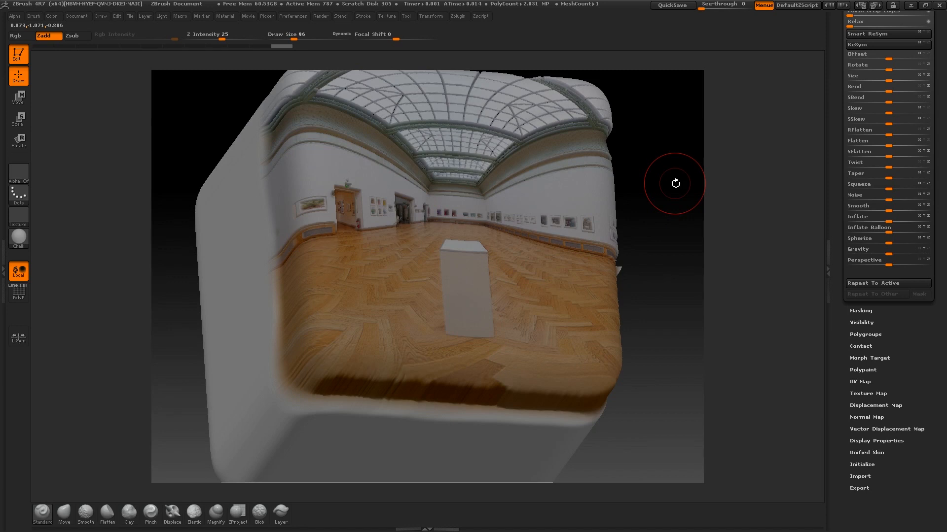
pyautogui.moveTo(675, 183)
pyautogui.mouseDown()
pyautogui.moveTo(681, 170)
pyautogui.moveTo(656, 242)
pyautogui.mouseUp()
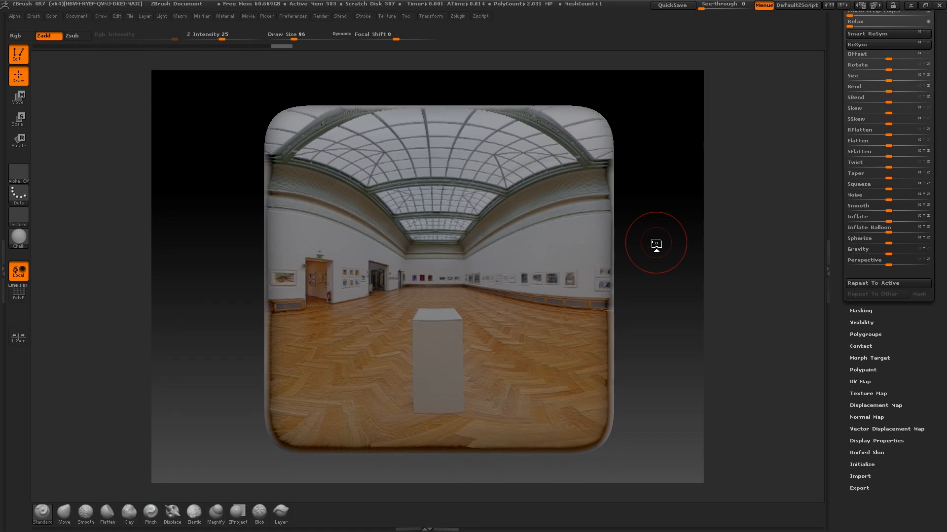
pyautogui.moveTo(657, 213)
pyautogui.mouseDown()
pyautogui.moveTo(661, 274)
pyautogui.moveTo(671, 276)
pyautogui.moveTo(656, 271)
pyautogui.moveTo(718, 258)
pyautogui.moveTo(685, 266)
pyautogui.moveTo(703, 256)
pyautogui.mouseUp()
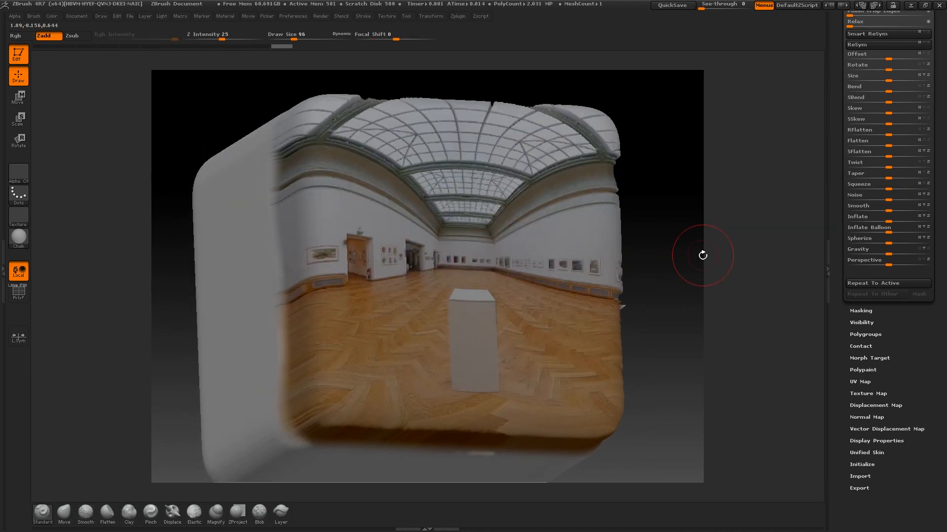